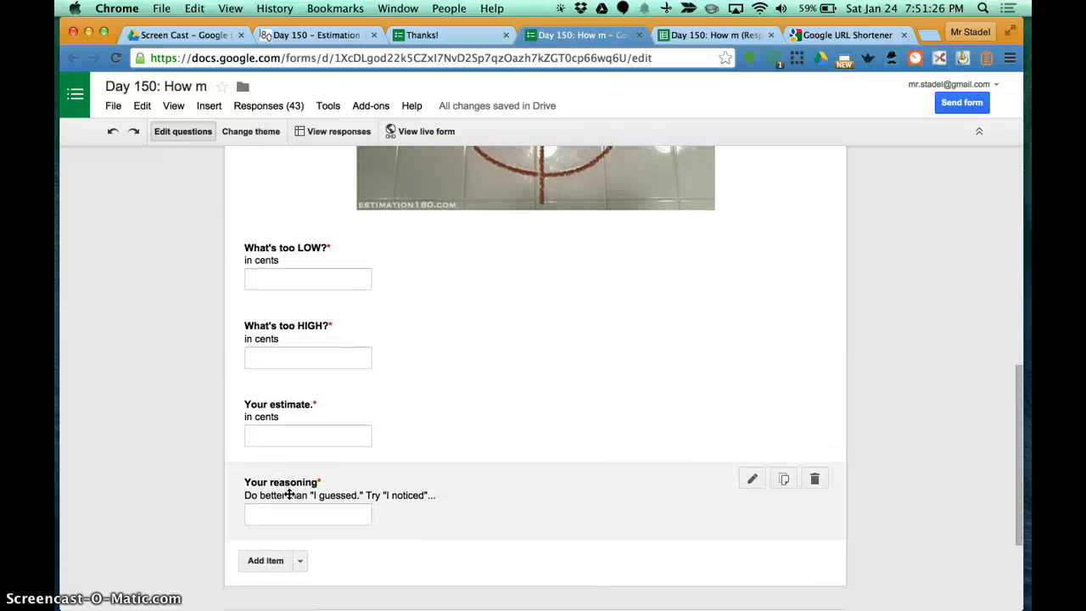
{"action": "scroll", "coordinate": [290, 494], "scroll_direction": "down", "scroll_amount": 1}
Step: Look over the Day 150 form's questions and switch to its responses spreadsheet
{"action": "scroll", "coordinate": [291, 490], "scroll_direction": "up", "scroll_amount": 4}
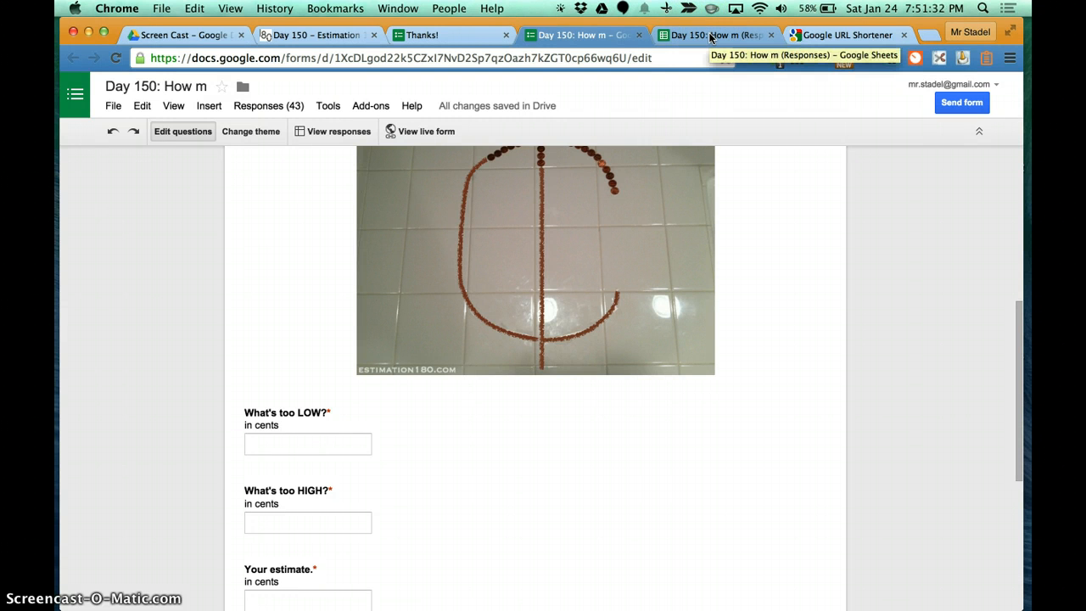
{"action": "scroll", "coordinate": [518, 212], "scroll_direction": "up", "scroll_amount": 5}
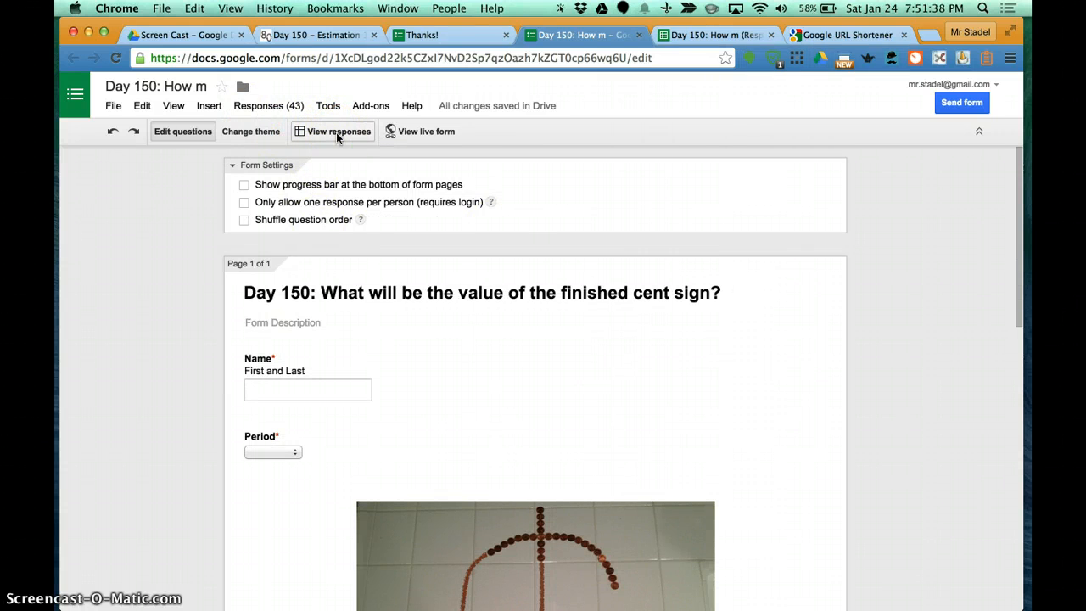
{"action": "left_click", "coordinate": [704, 34]}
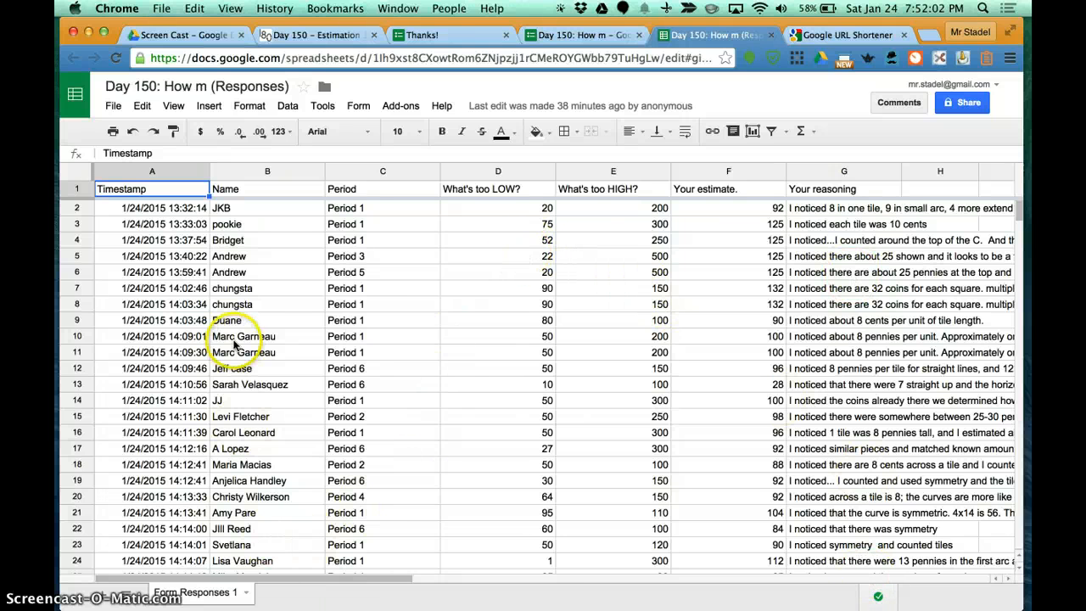
{"action": "left_click", "coordinate": [389, 105]}
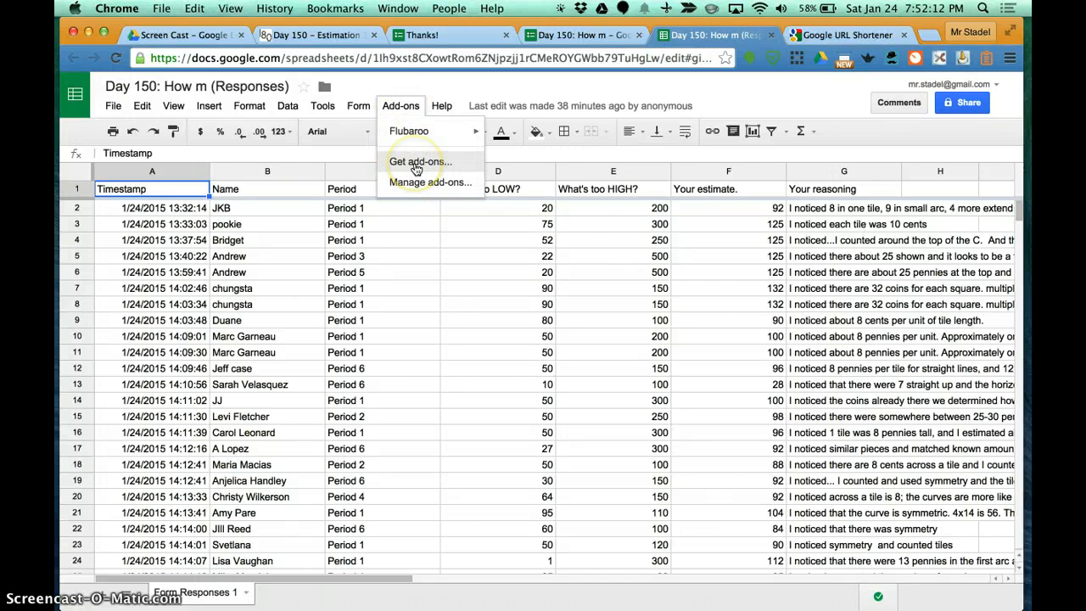
{"action": "left_click", "coordinate": [404, 112]}
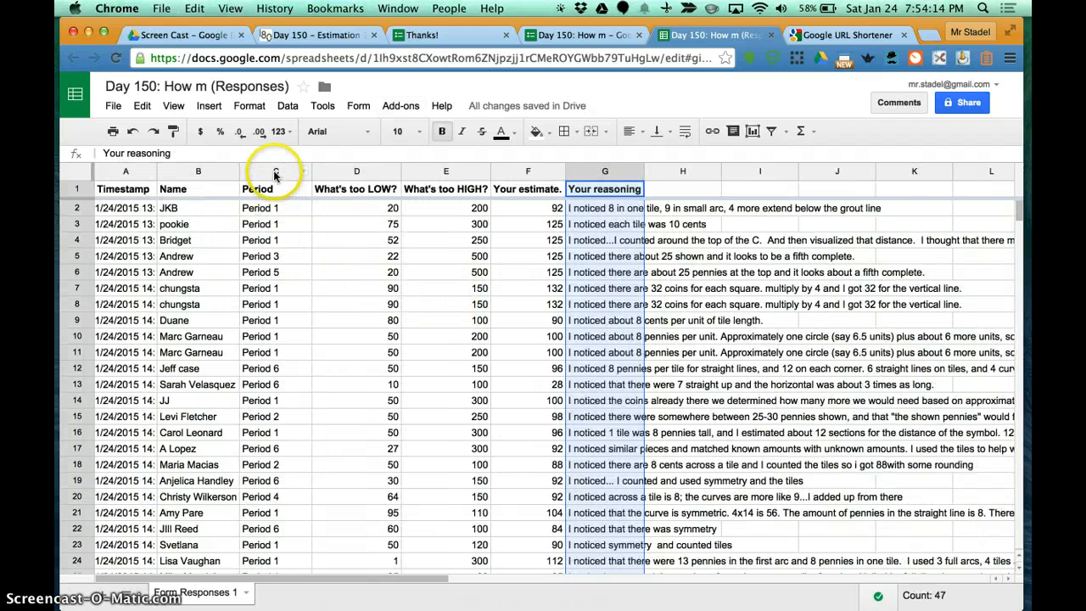
Step: Sort the whole responses sheet A → Z by the Period column and check the grouped rows
{"action": "left_click", "coordinate": [274, 172]}
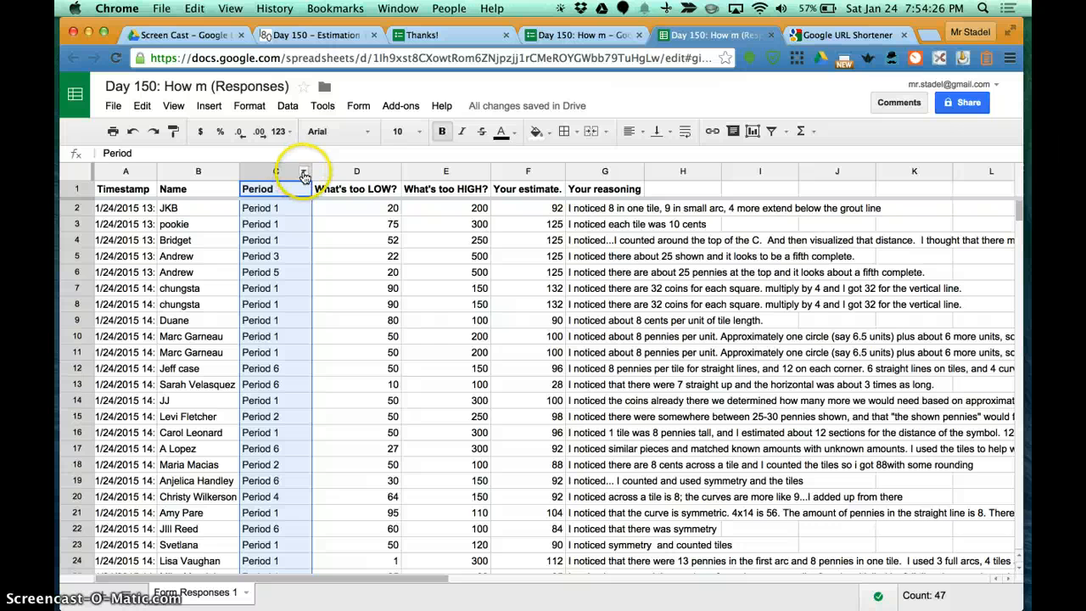
{"action": "left_click", "coordinate": [303, 173]}
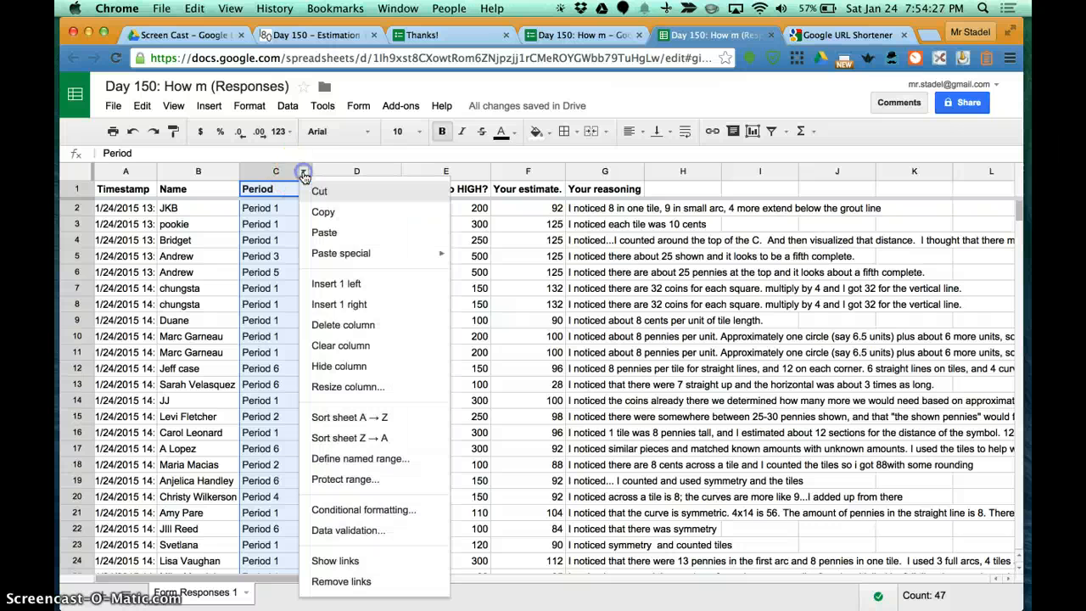
{"action": "left_click", "coordinate": [348, 418]}
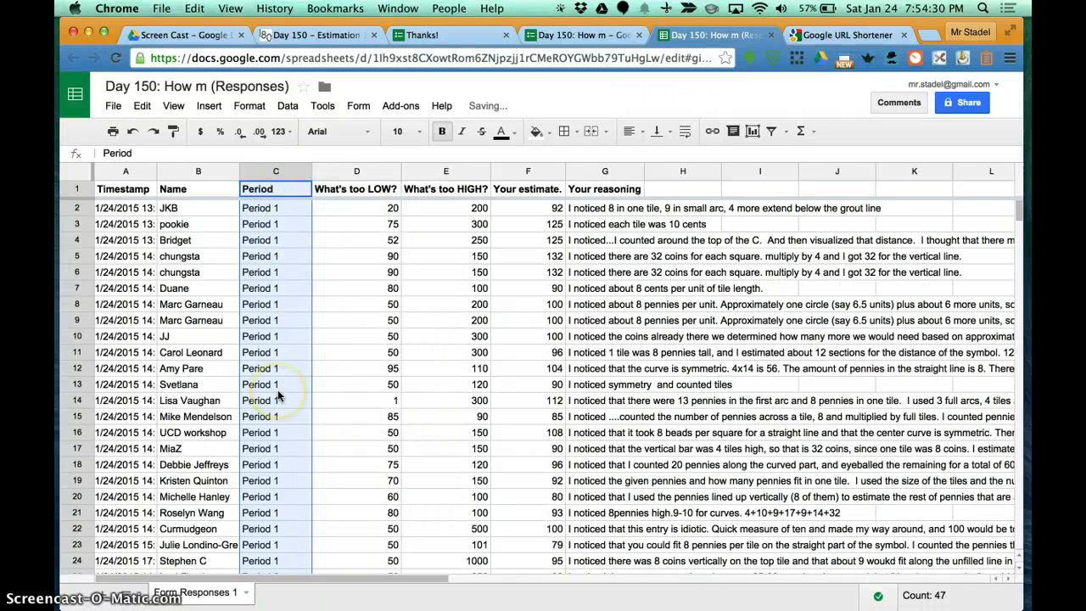
{"action": "scroll", "coordinate": [279, 395], "scroll_direction": "down", "scroll_amount": 10}
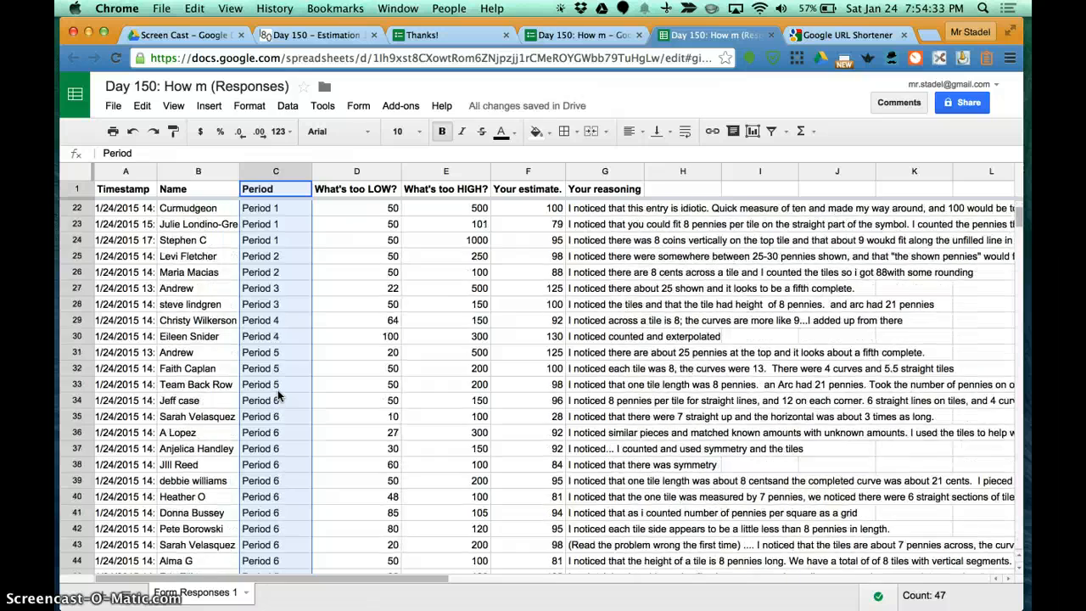
{"action": "scroll", "coordinate": [278, 395], "scroll_direction": "down", "scroll_amount": 2}
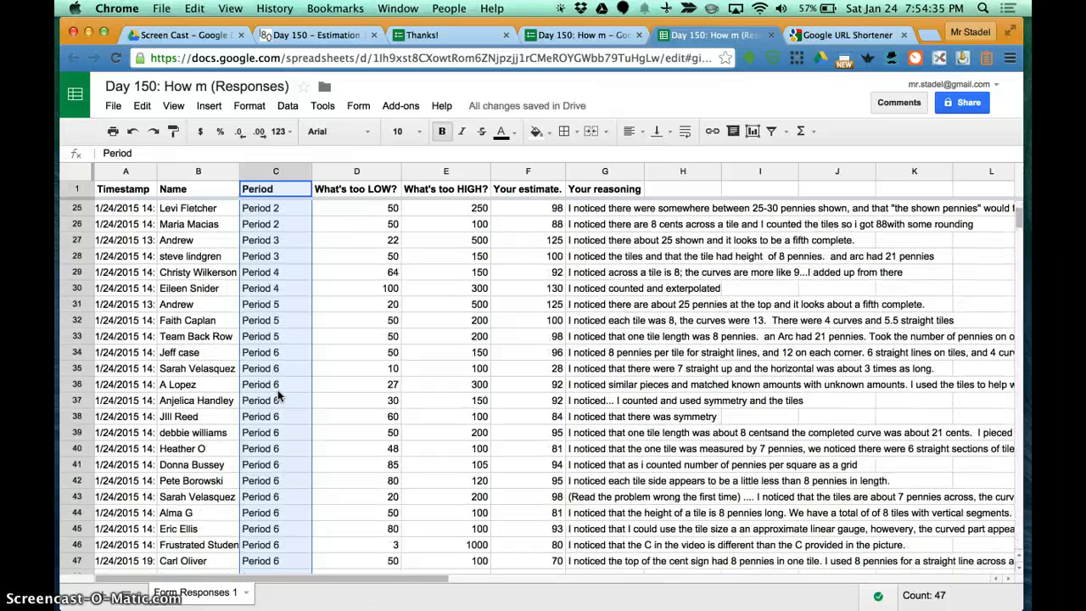
{"action": "scroll", "coordinate": [278, 395], "scroll_direction": "up", "scroll_amount": 11}
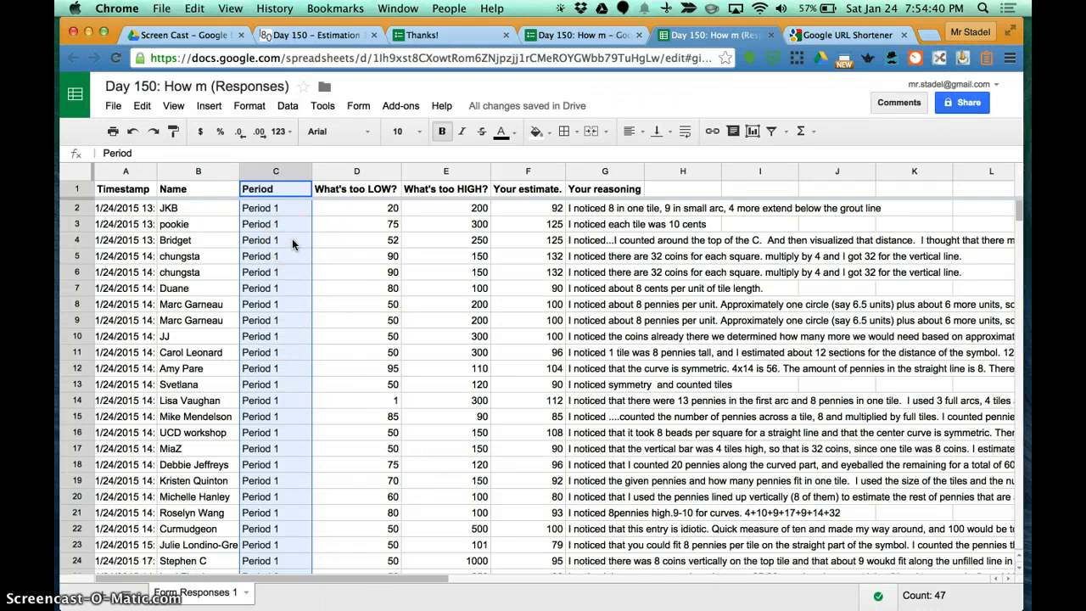
Step: Search the add-on store for rowCall and install the free add-on
{"action": "left_click", "coordinate": [404, 106]}
{"action": "left_click", "coordinate": [419, 161]}
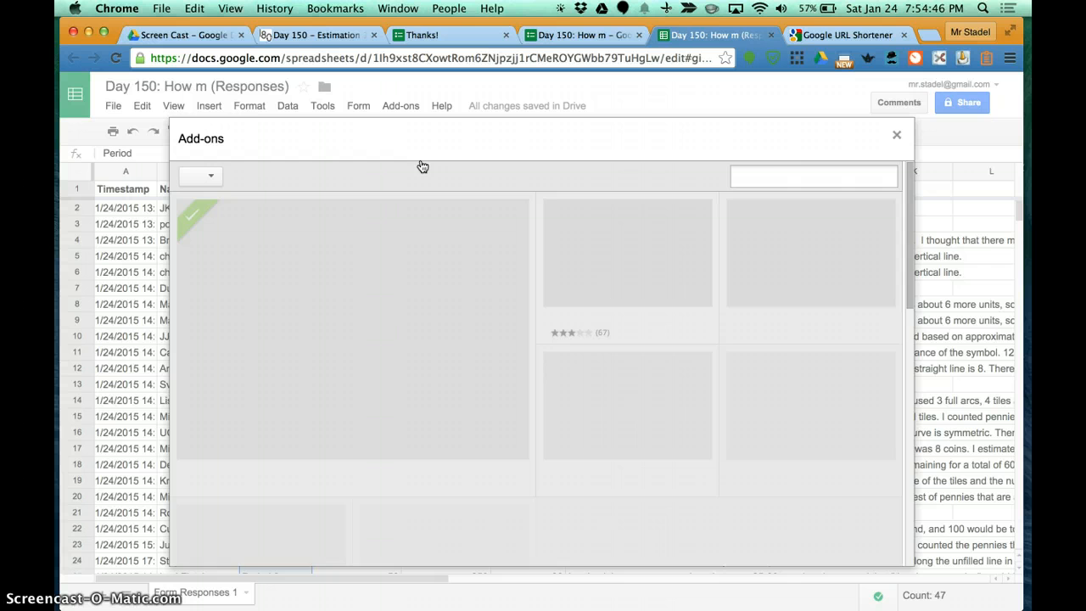
{"action": "left_click", "coordinate": [791, 176]}
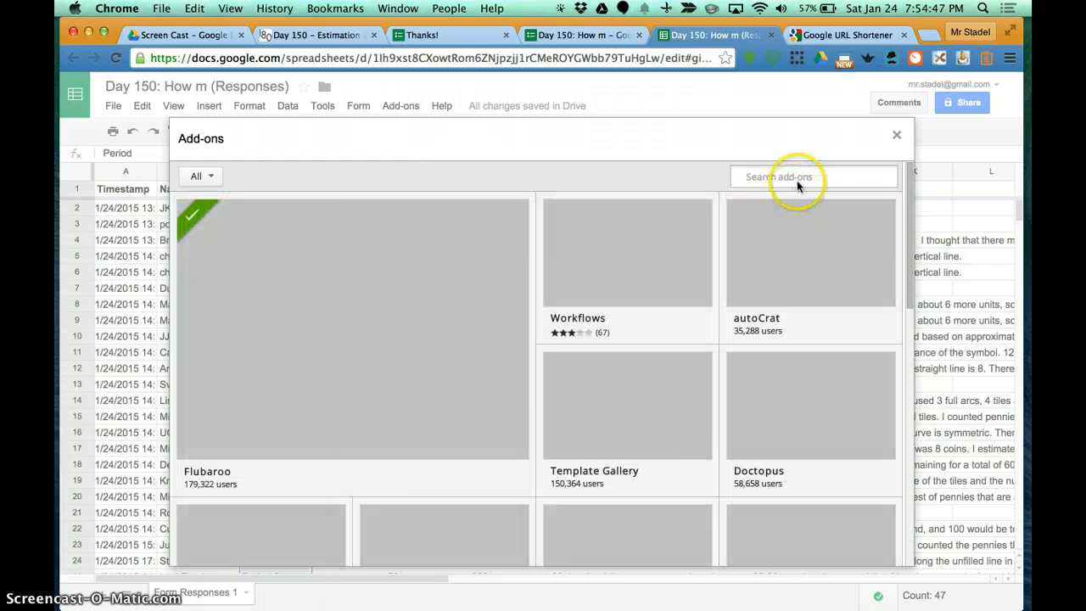
{"action": "type", "text": "rowCall"}
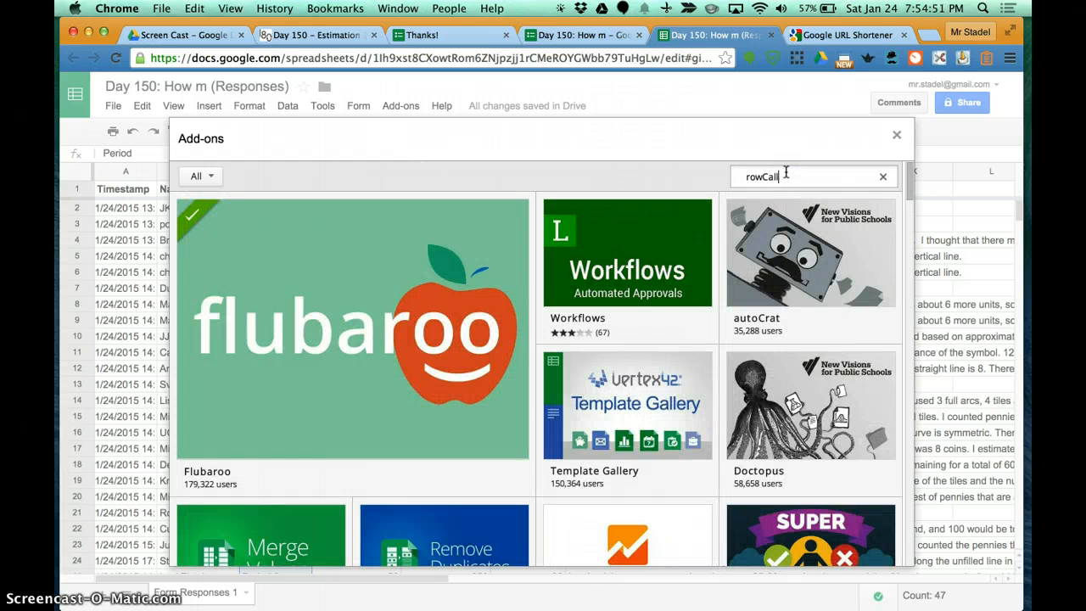
{"action": "key", "text": "Return"}
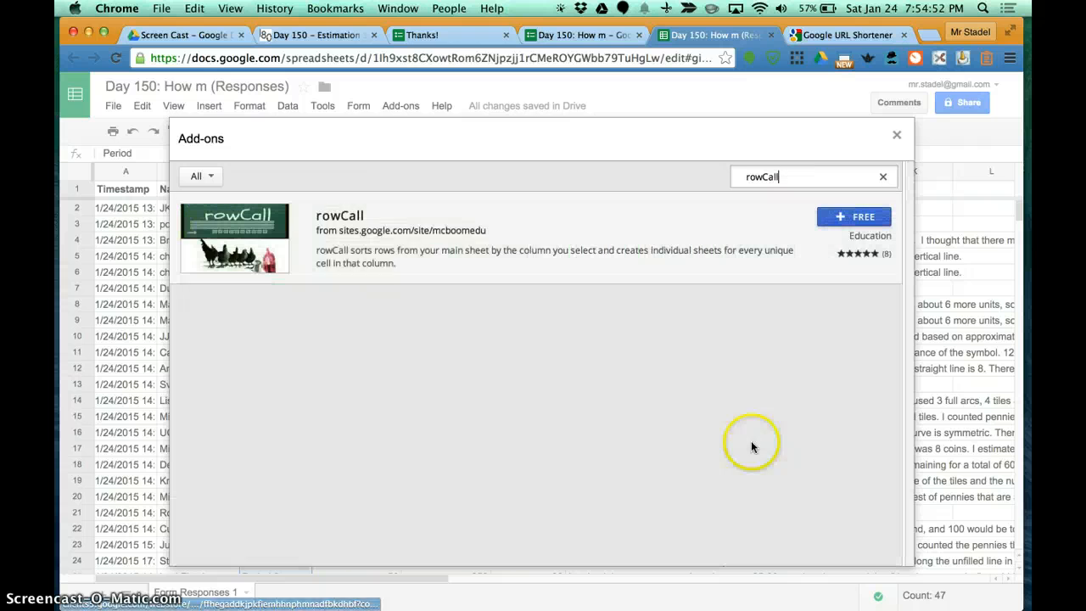
{"action": "left_click", "coordinate": [842, 218]}
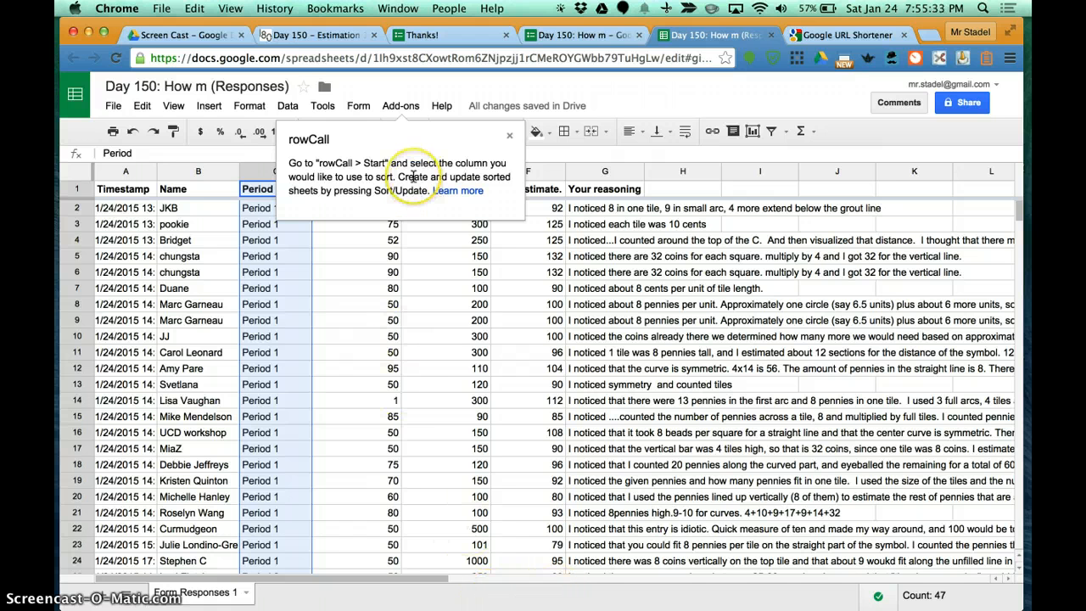
Step: Start rowCall and split the responses into separate sheets by the Period column, with automatic sheet updates enabled
{"action": "left_click", "coordinate": [400, 105]}
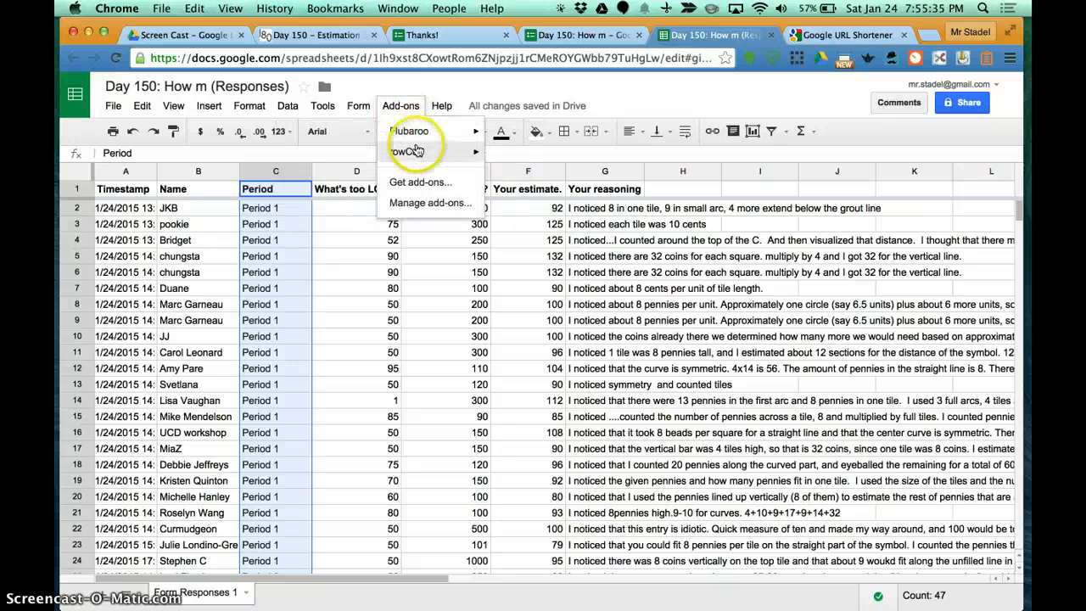
{"action": "mouse_move", "coordinate": [415, 150]}
{"action": "left_click", "coordinate": [521, 151]}
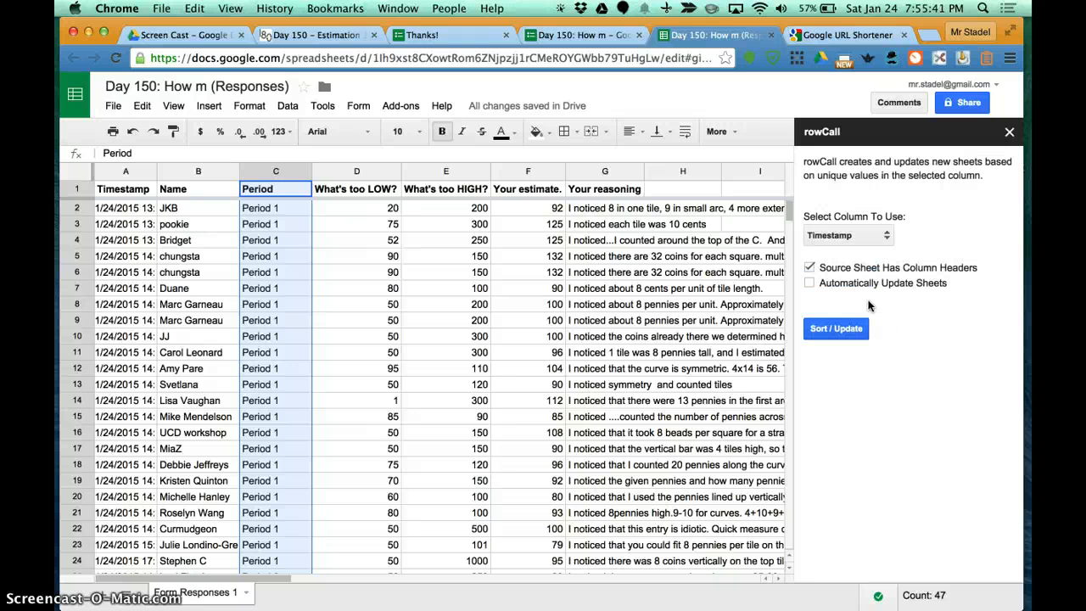
{"action": "left_click", "coordinate": [874, 235]}
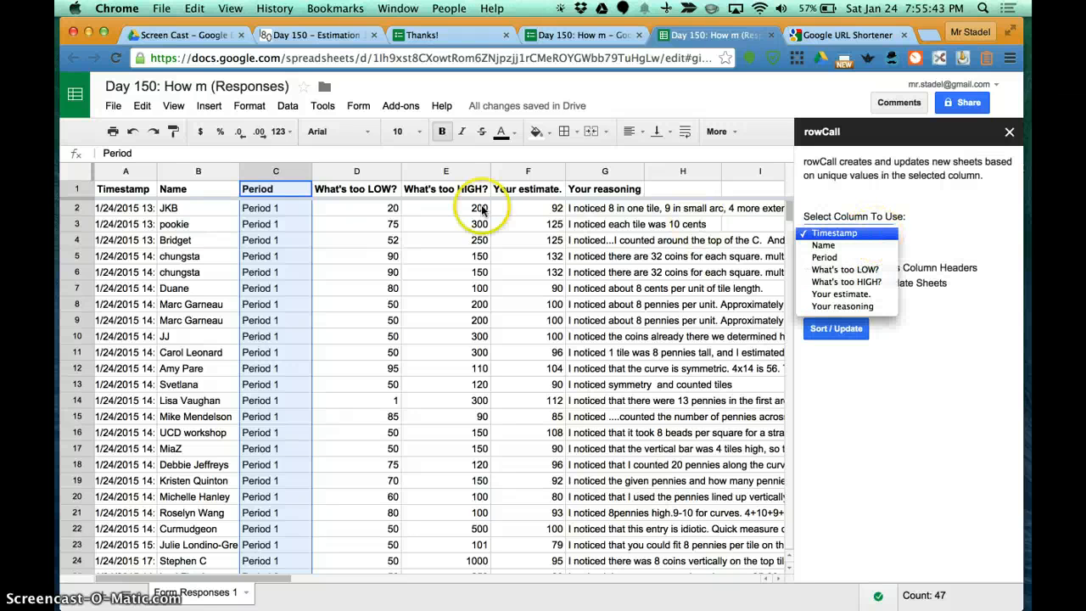
{"action": "left_click", "coordinate": [848, 256]}
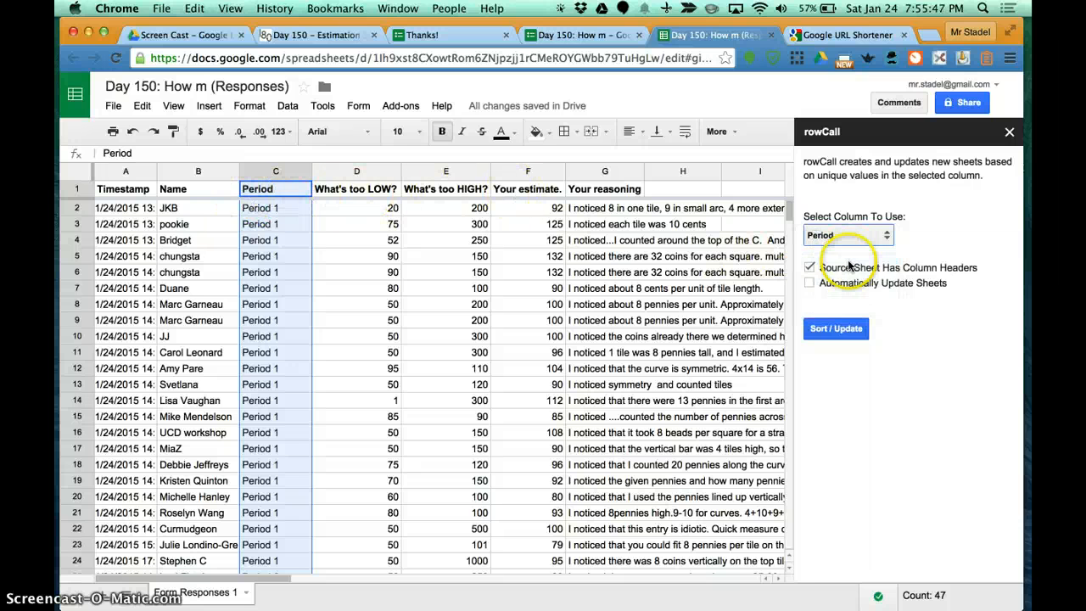
{"action": "left_click", "coordinate": [811, 284]}
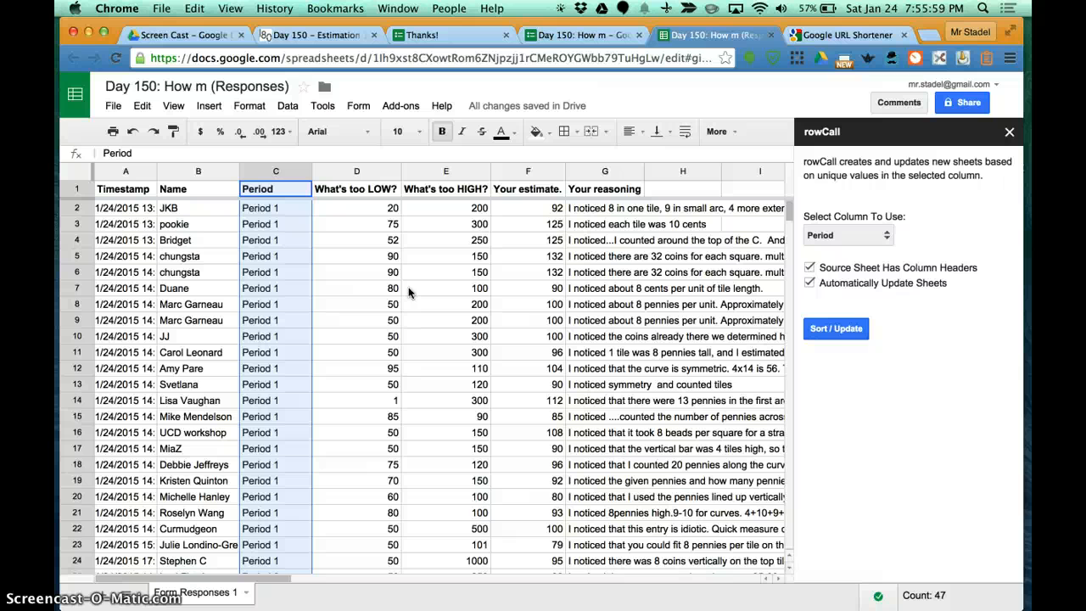
{"action": "left_click", "coordinate": [836, 328]}
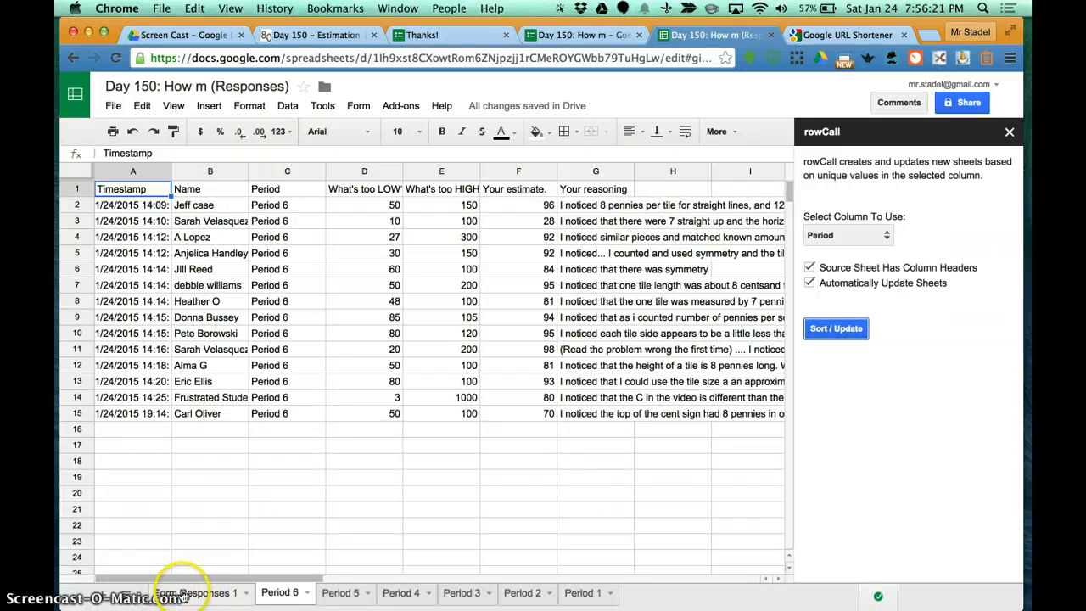
Step: Review the Form Responses 1 sheet and the separate sheets for Period 6 through Period 1
{"action": "left_click", "coordinate": [193, 592]}
{"action": "scroll", "coordinate": [274, 463], "scroll_direction": "down", "scroll_amount": 7}
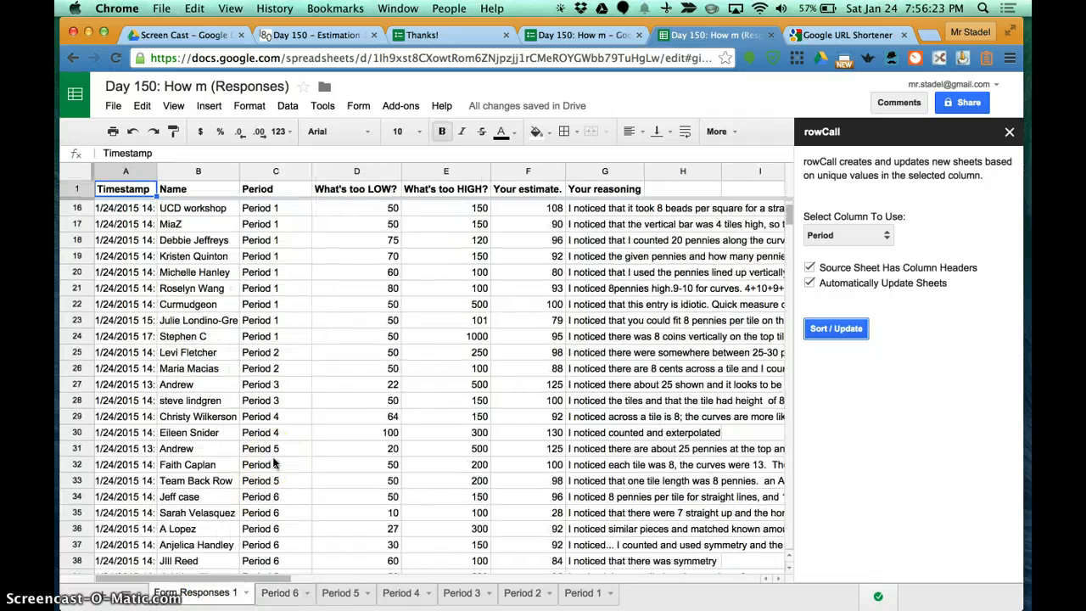
{"action": "scroll", "coordinate": [273, 462], "scroll_direction": "up", "scroll_amount": 7}
{"action": "left_click", "coordinate": [282, 592]}
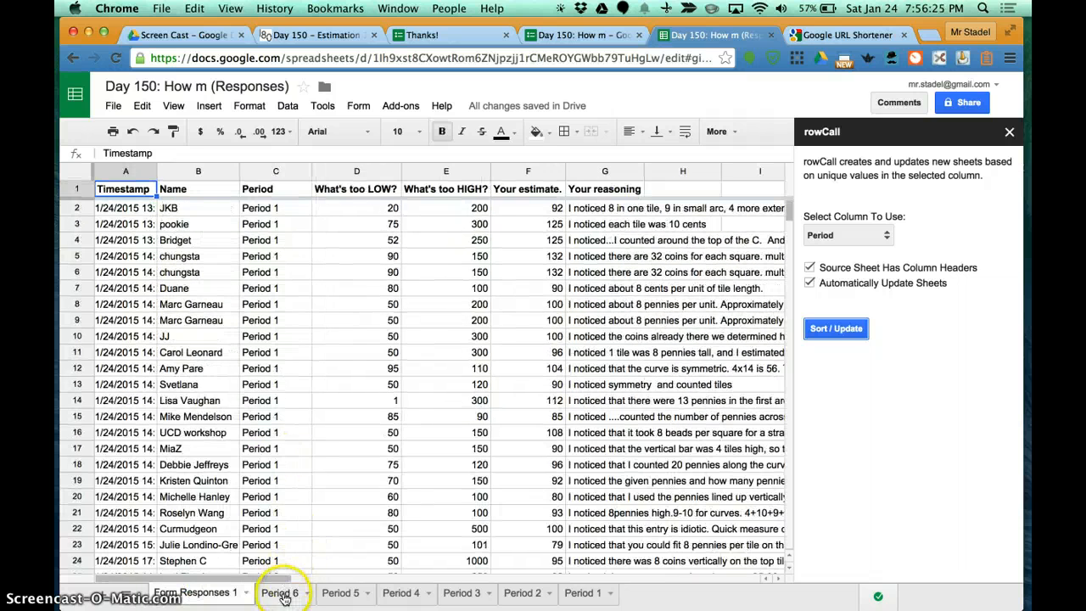
{"action": "left_click", "coordinate": [343, 593]}
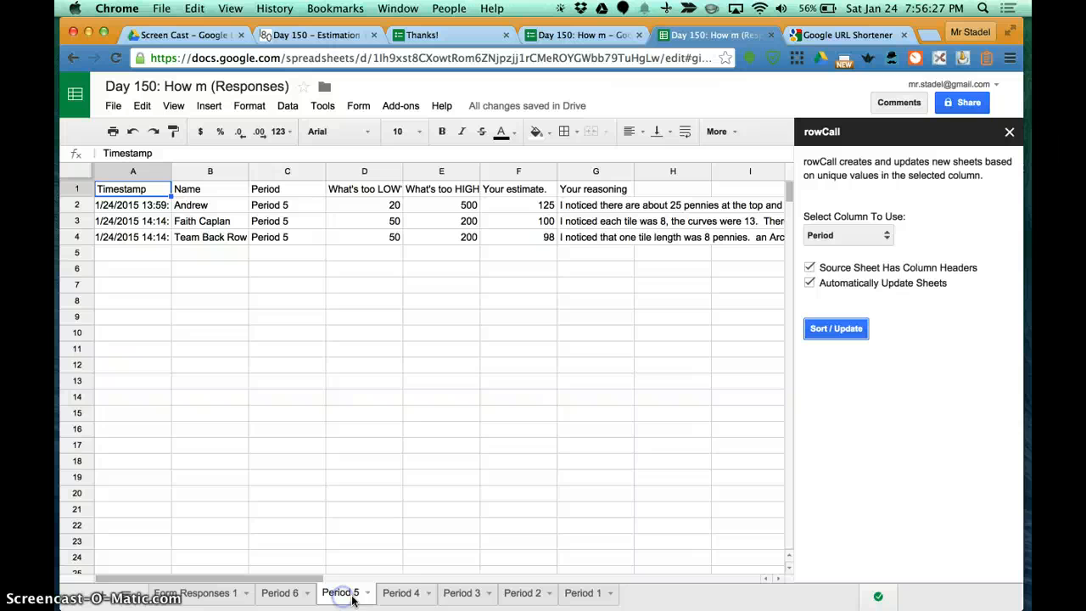
{"action": "left_click", "coordinate": [397, 594]}
{"action": "left_click", "coordinate": [468, 599]}
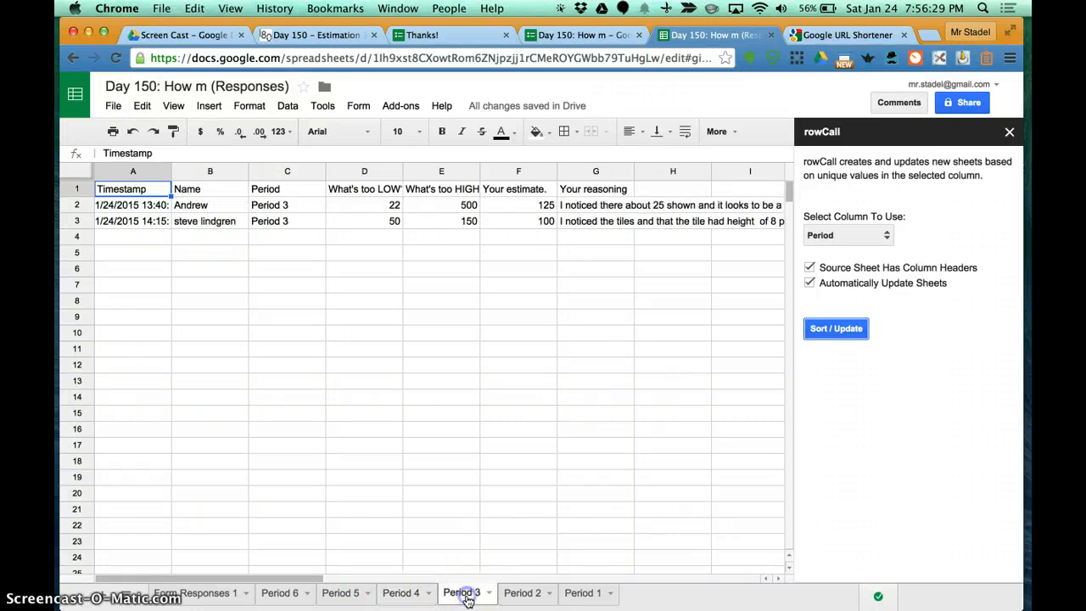
{"action": "left_click", "coordinate": [521, 596]}
{"action": "left_click", "coordinate": [581, 598]}
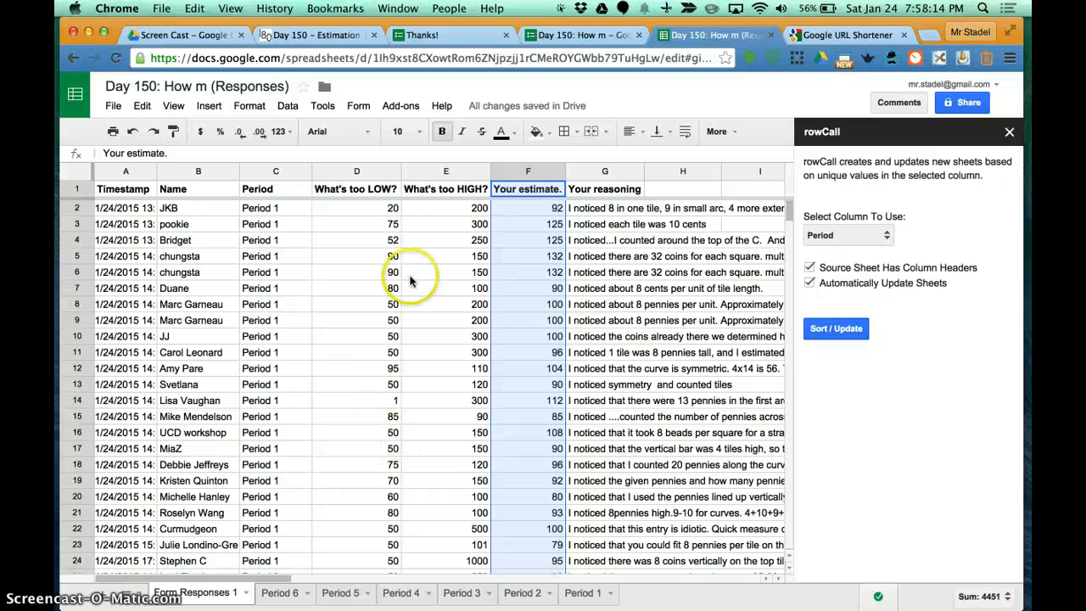
Step: Examine the What's too HIGH? and Your estimate columns on Form Responses 1, including the summary statistics for the estimates
{"action": "left_click", "coordinate": [441, 174]}
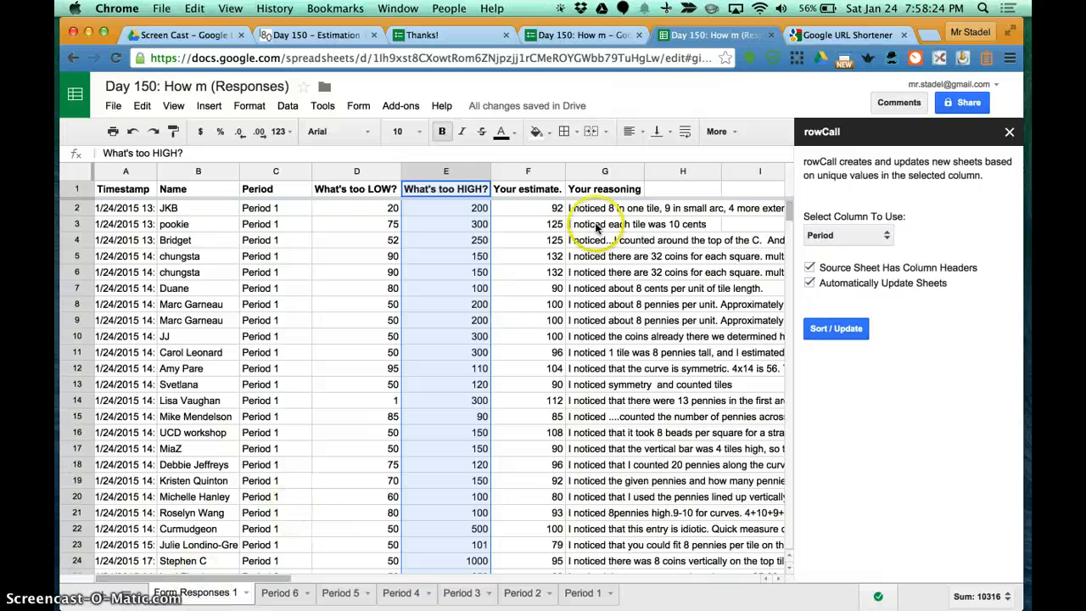
{"action": "left_click", "coordinate": [530, 171]}
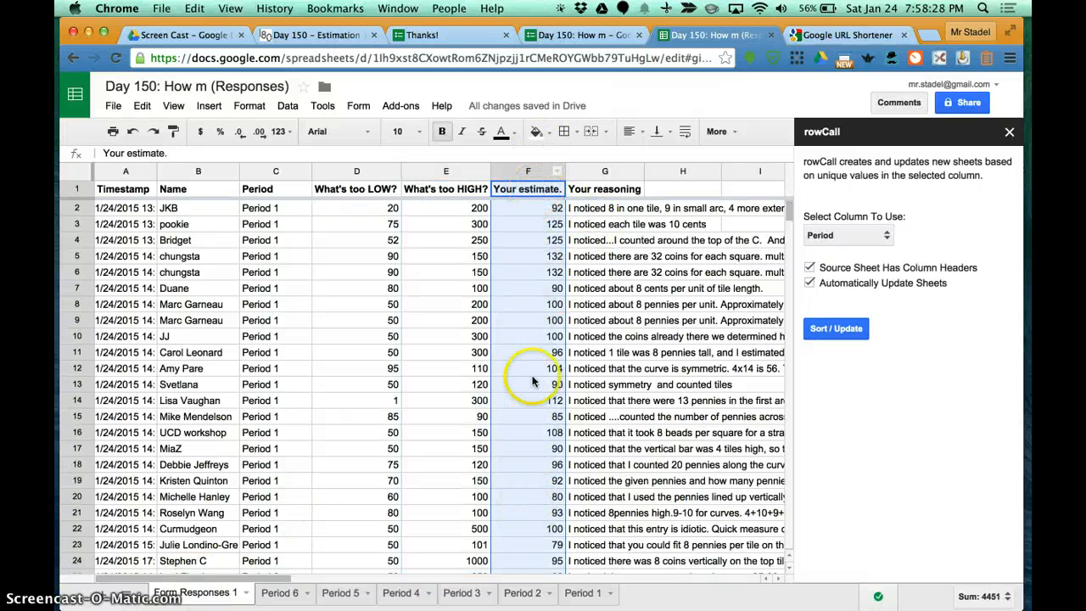
{"action": "scroll", "coordinate": [545, 541], "scroll_direction": "down", "scroll_amount": 5}
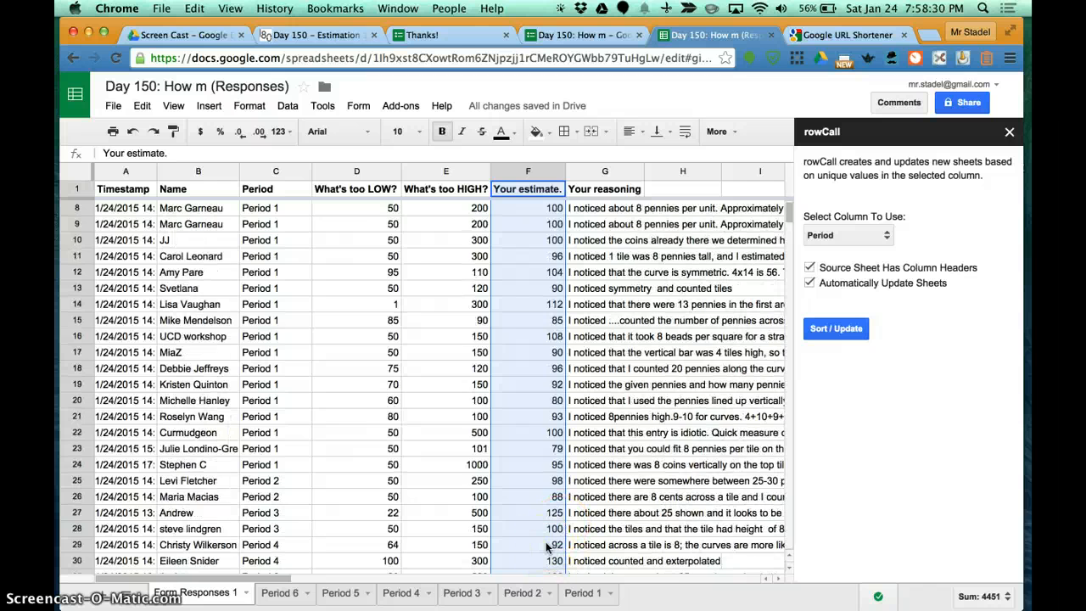
{"action": "scroll", "coordinate": [546, 547], "scroll_direction": "up", "scroll_amount": 5}
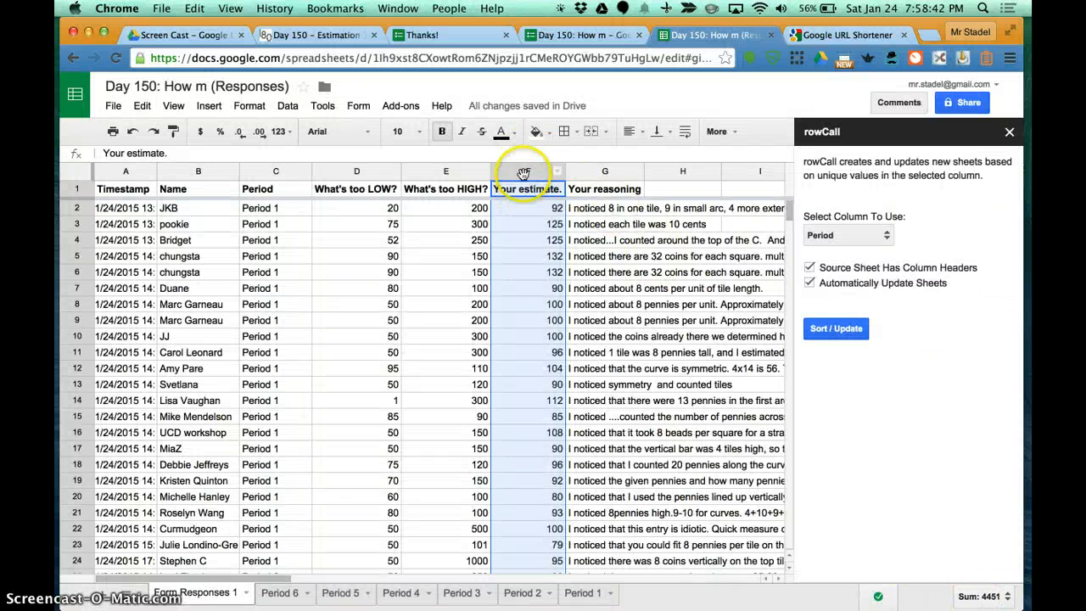
{"action": "left_click", "coordinate": [984, 597]}
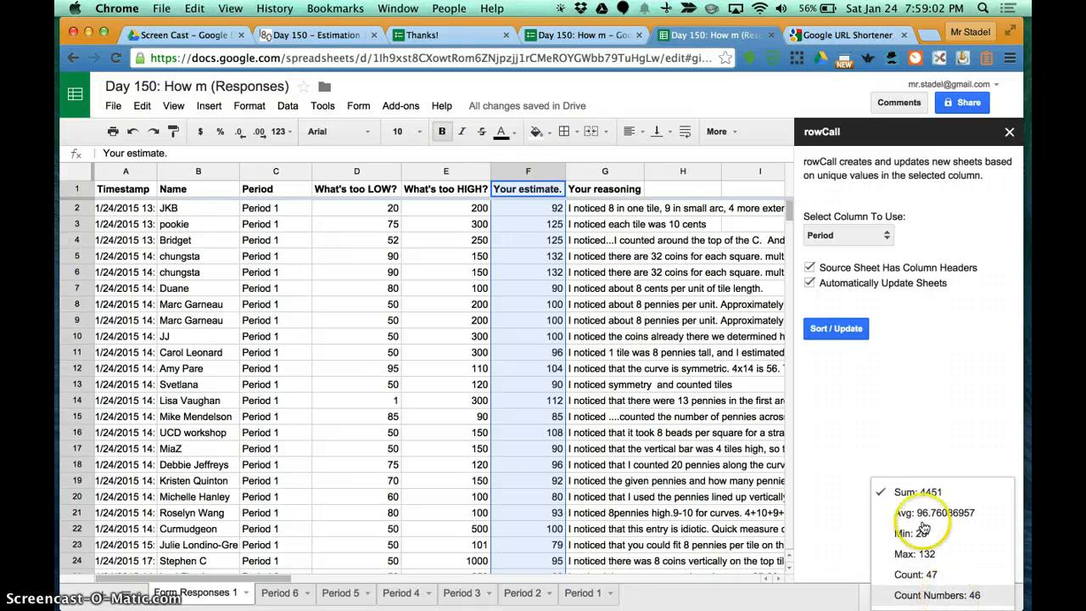
{"action": "scroll", "coordinate": [530, 429], "scroll_direction": "down", "scroll_amount": 3}
{"action": "scroll", "coordinate": [530, 429], "scroll_direction": "down", "scroll_amount": 7}
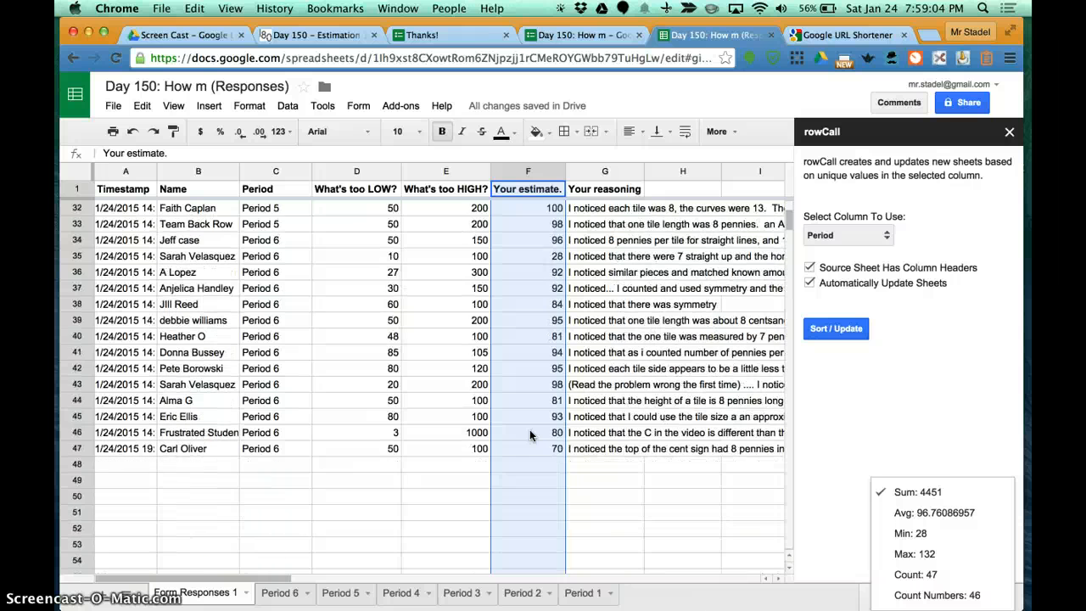
{"action": "left_click", "coordinate": [534, 463]}
{"action": "scroll", "coordinate": [537, 454], "scroll_direction": "up", "scroll_amount": 10}
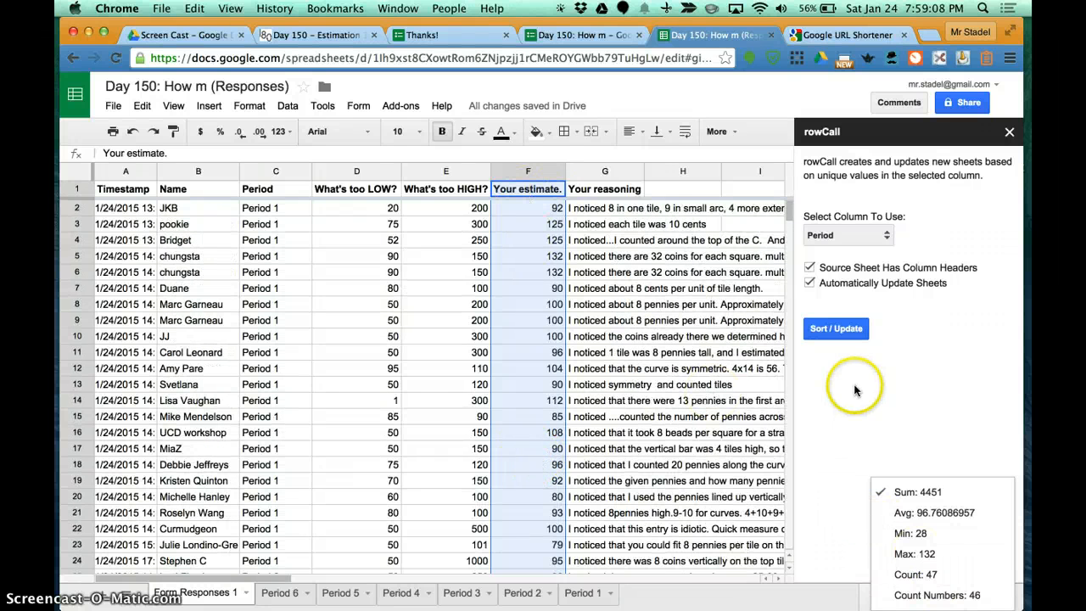
{"action": "left_click", "coordinate": [525, 291]}
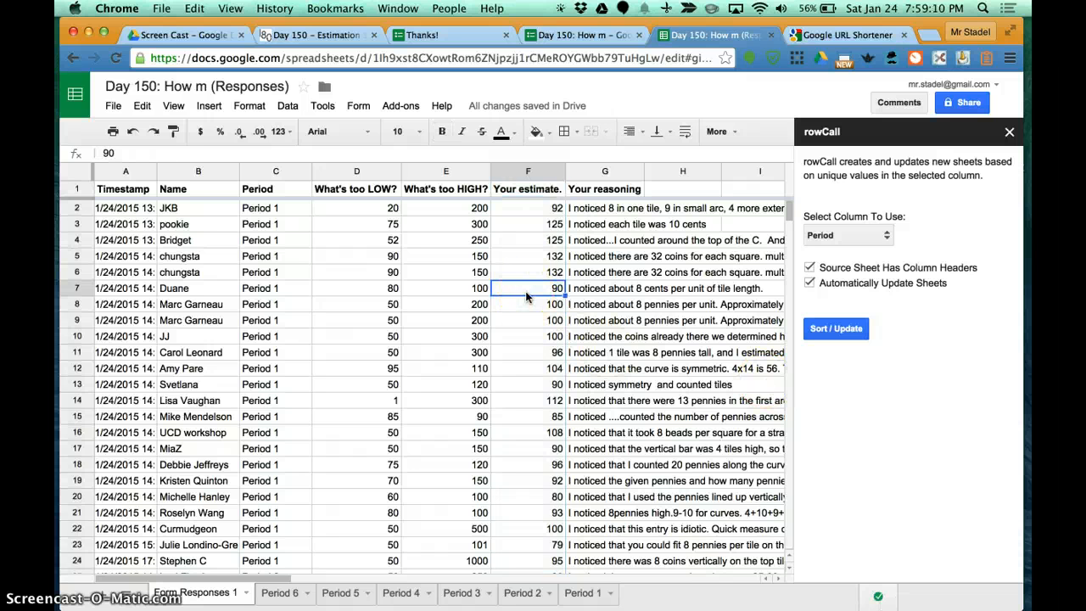
Step: Check the summary statistics of the Your estimate column on Form Responses 1 and on the Period 1 sheet
{"action": "left_click", "coordinate": [527, 173]}
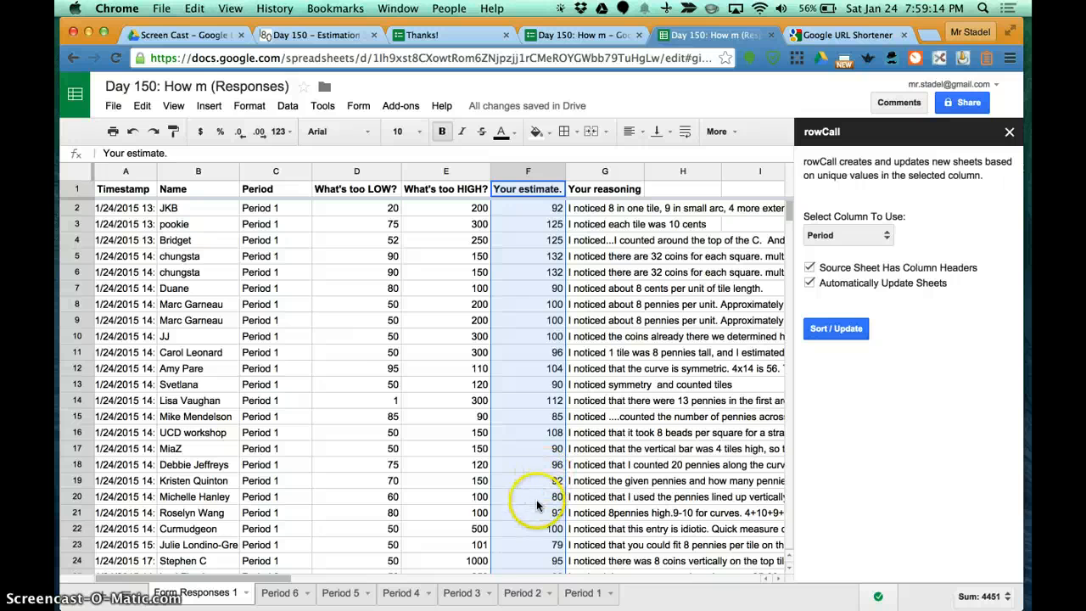
{"action": "left_click", "coordinate": [984, 596]}
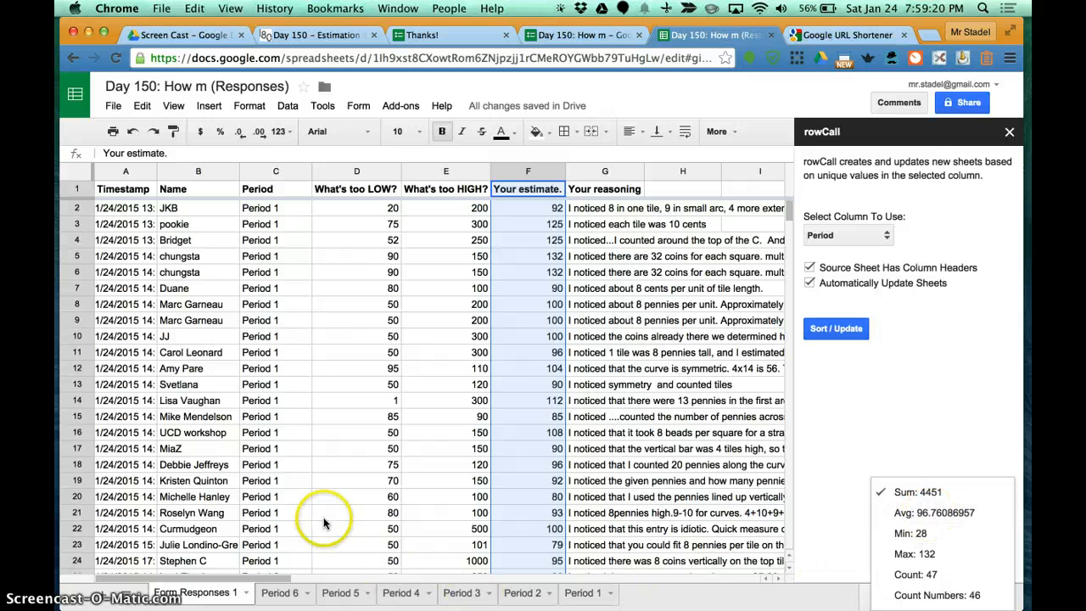
{"action": "left_click", "coordinate": [584, 594]}
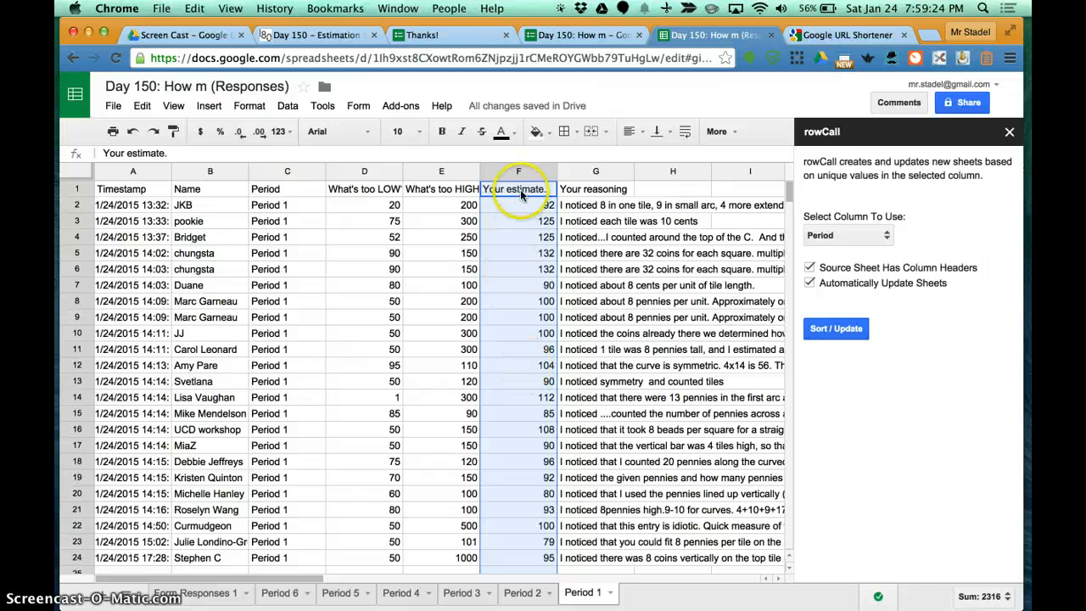
{"action": "left_click", "coordinate": [985, 598]}
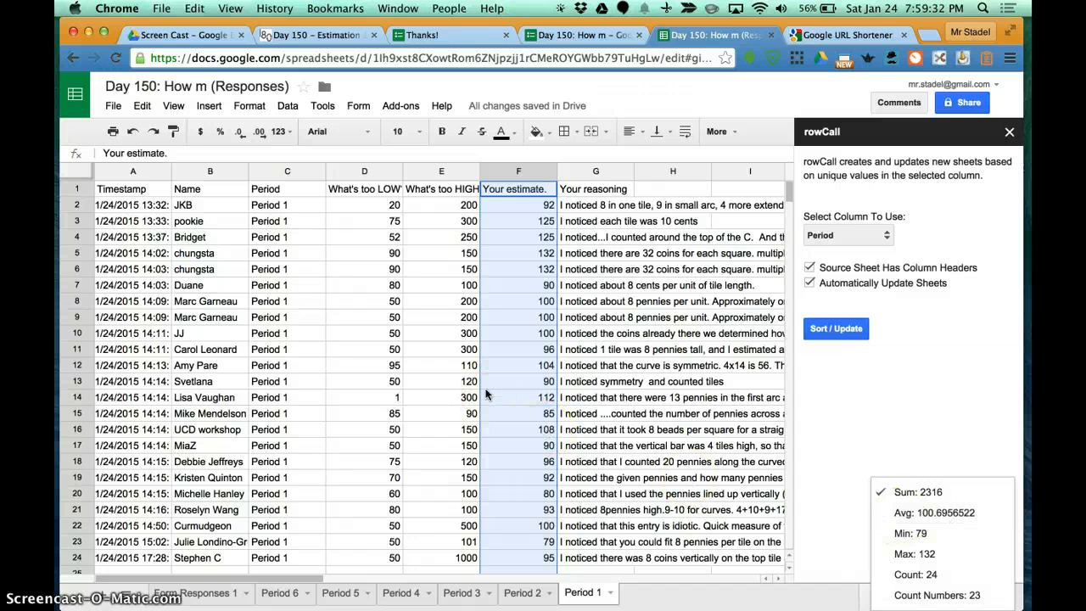
{"action": "left_click", "coordinate": [605, 285]}
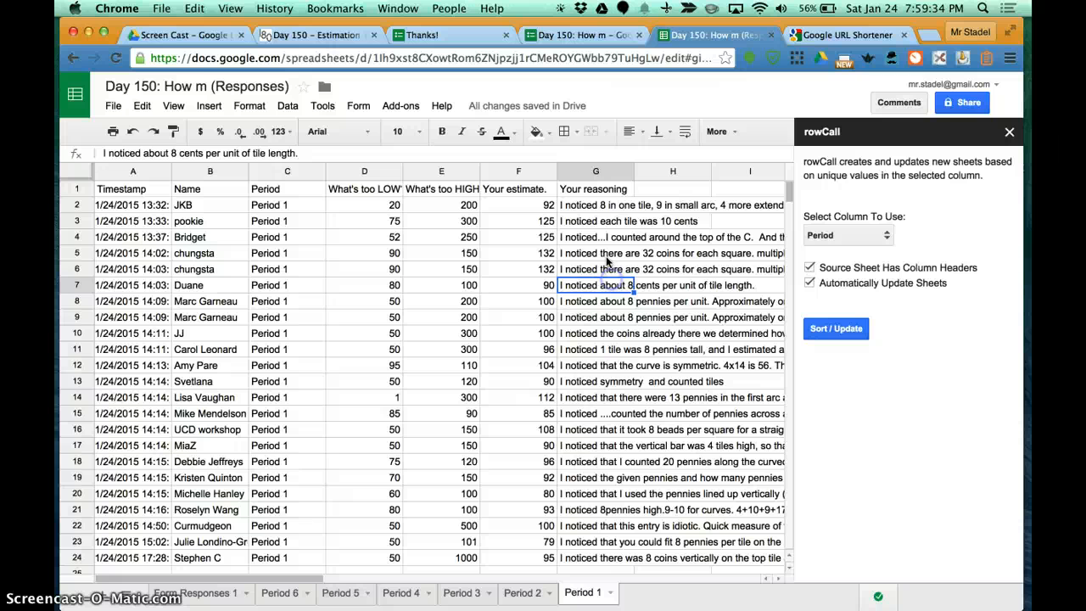
Step: Add conditional formatting to the Your reasoning column on the Period 1 sheet, giving cells containing "pennies" a yellow background
{"action": "left_click", "coordinate": [602, 172]}
{"action": "left_click", "coordinate": [627, 172]}
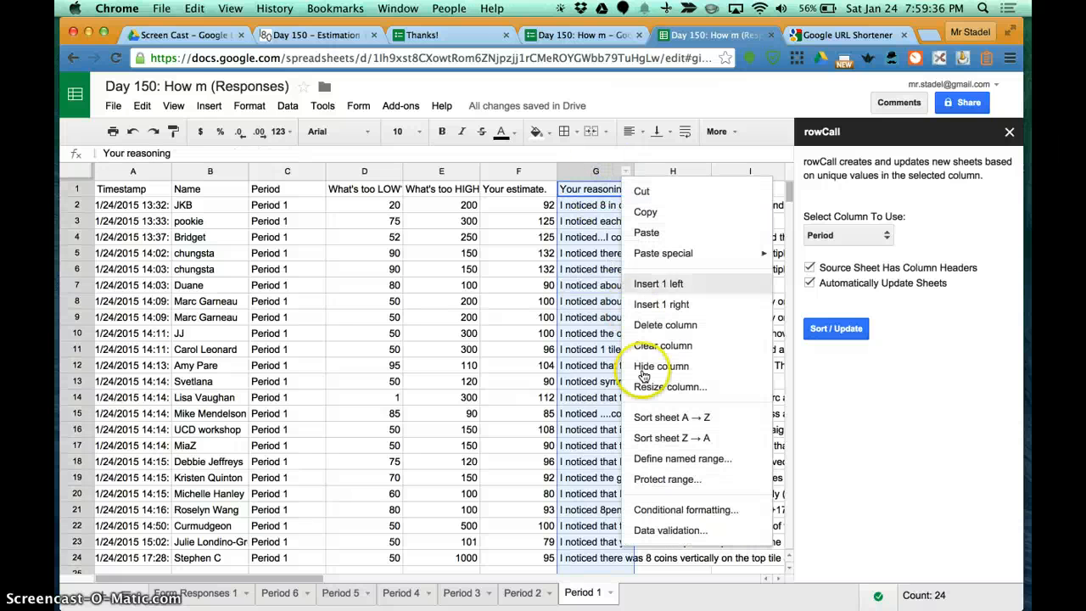
{"action": "left_click", "coordinate": [670, 510]}
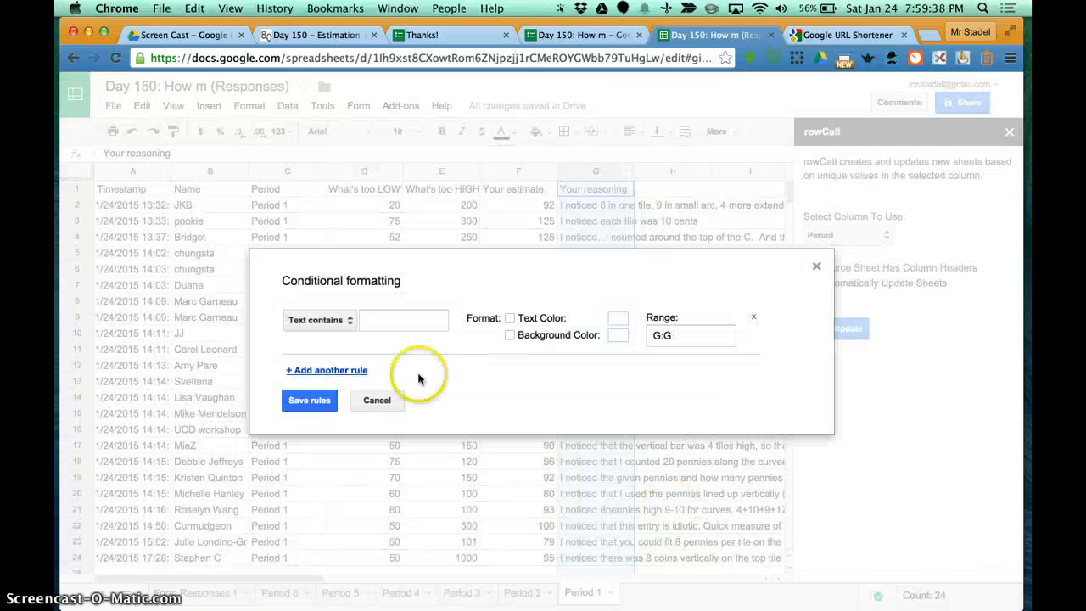
{"action": "left_click", "coordinate": [394, 322]}
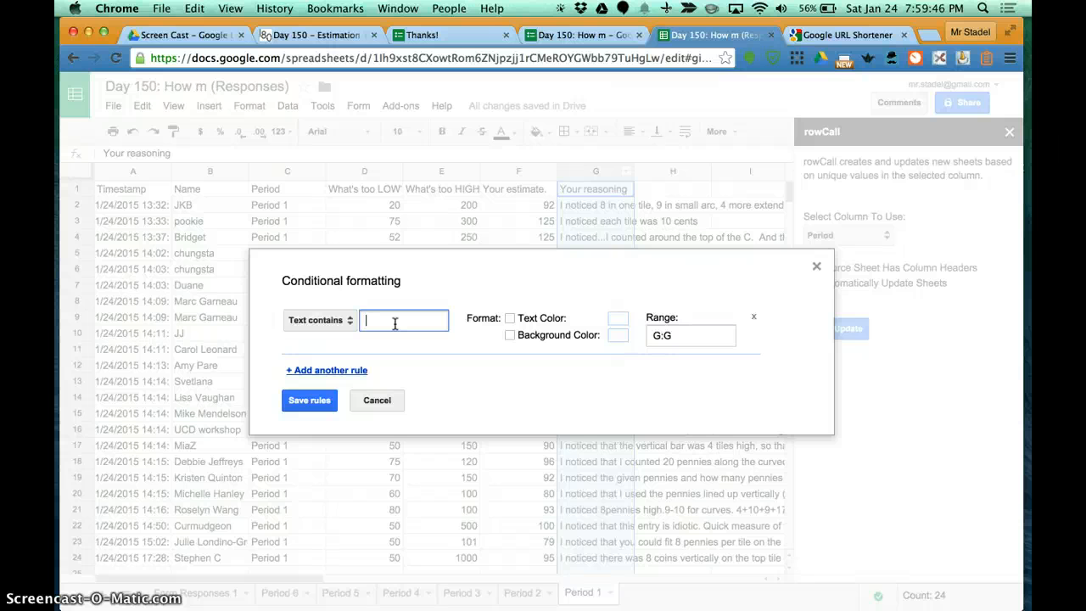
{"action": "left_click", "coordinate": [618, 336]}
{"action": "left_click", "coordinate": [667, 378]}
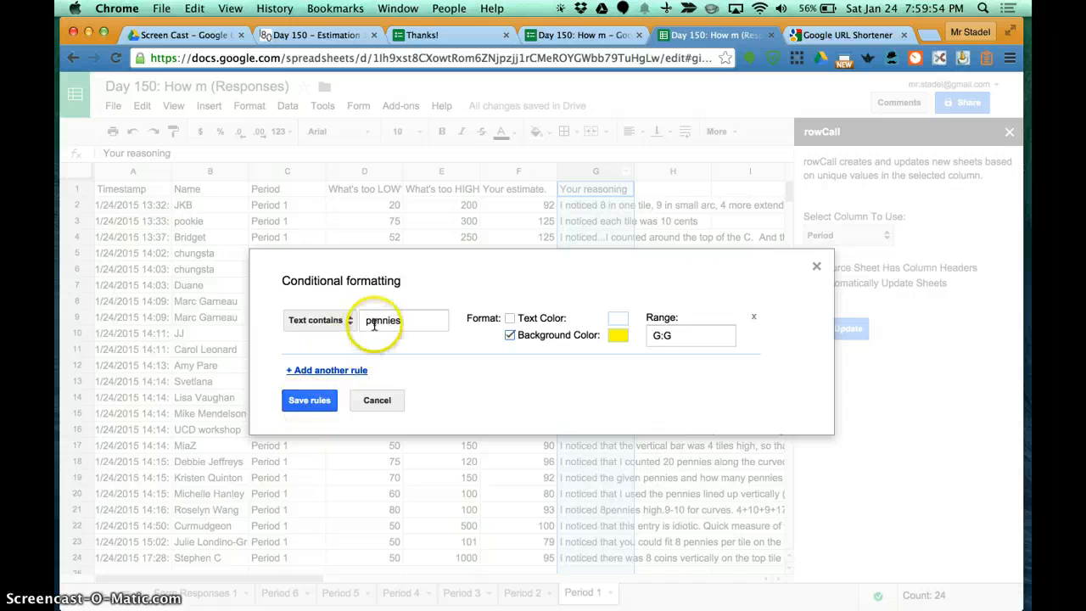
{"action": "left_click", "coordinate": [307, 407]}
{"action": "left_click", "coordinate": [618, 340]}
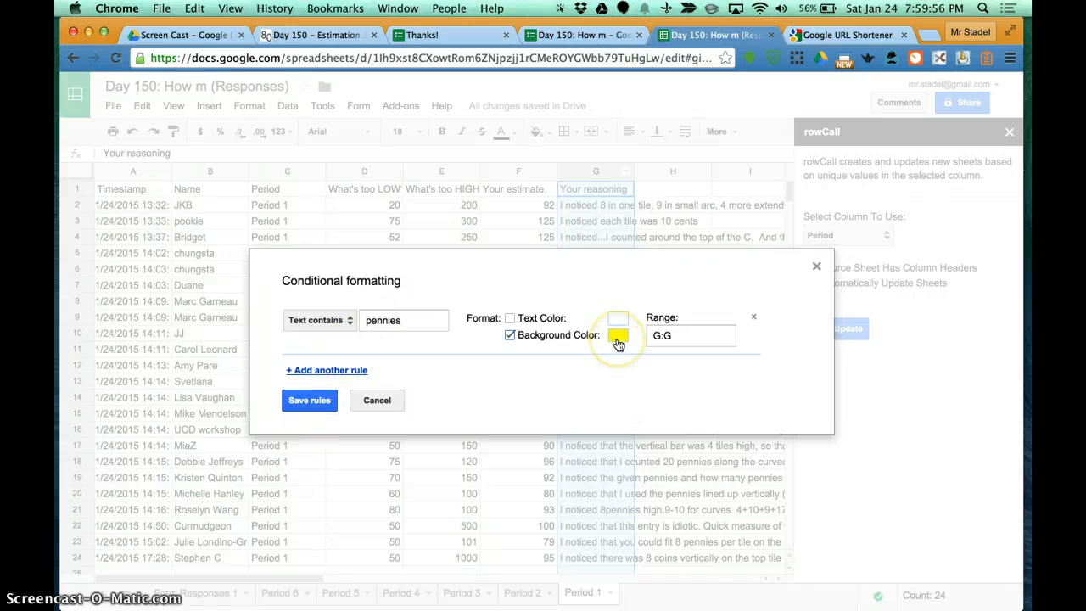
{"action": "left_click", "coordinate": [307, 401]}
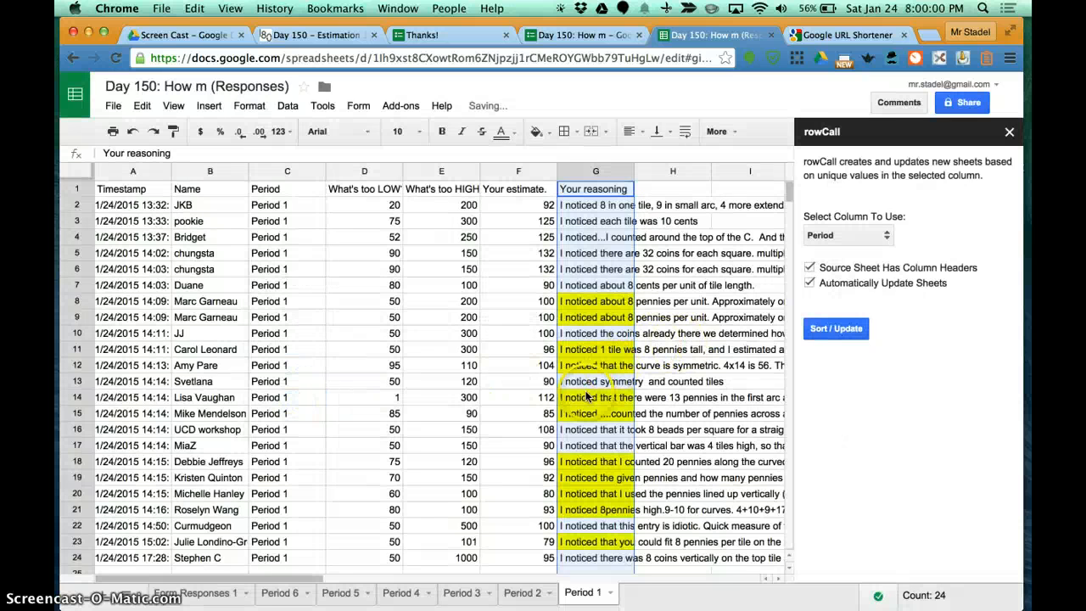
{"action": "scroll", "coordinate": [586, 396], "scroll_direction": "down", "scroll_amount": 1}
{"action": "scroll", "coordinate": [586, 396], "scroll_direction": "up", "scroll_amount": 1}
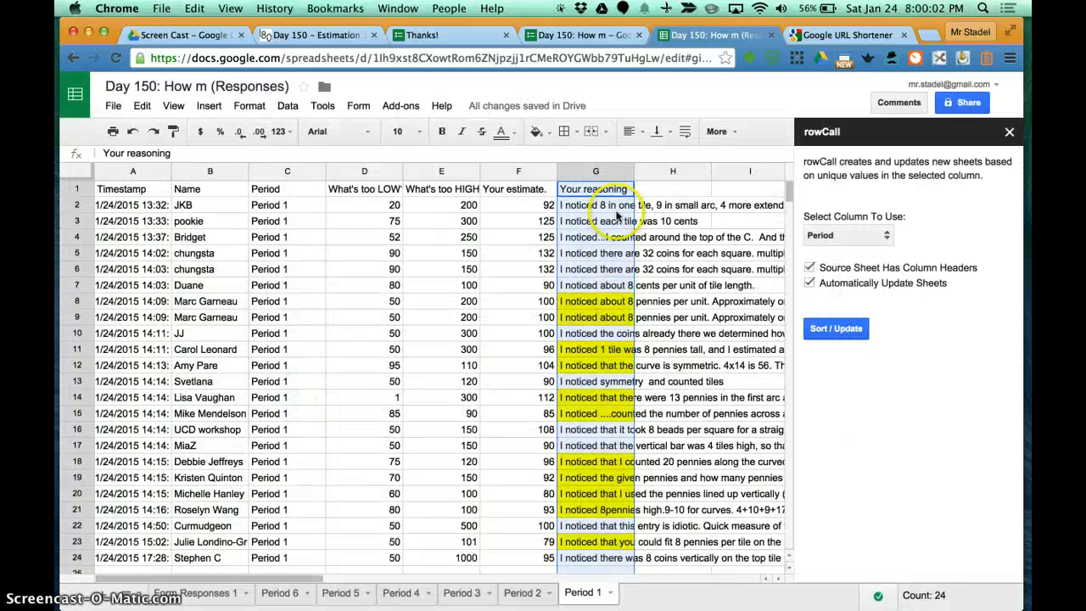
Step: Add a second conditional formatting rule to the Your reasoning column that gives cells containing "profanity" a red background
{"action": "left_click", "coordinate": [625, 173]}
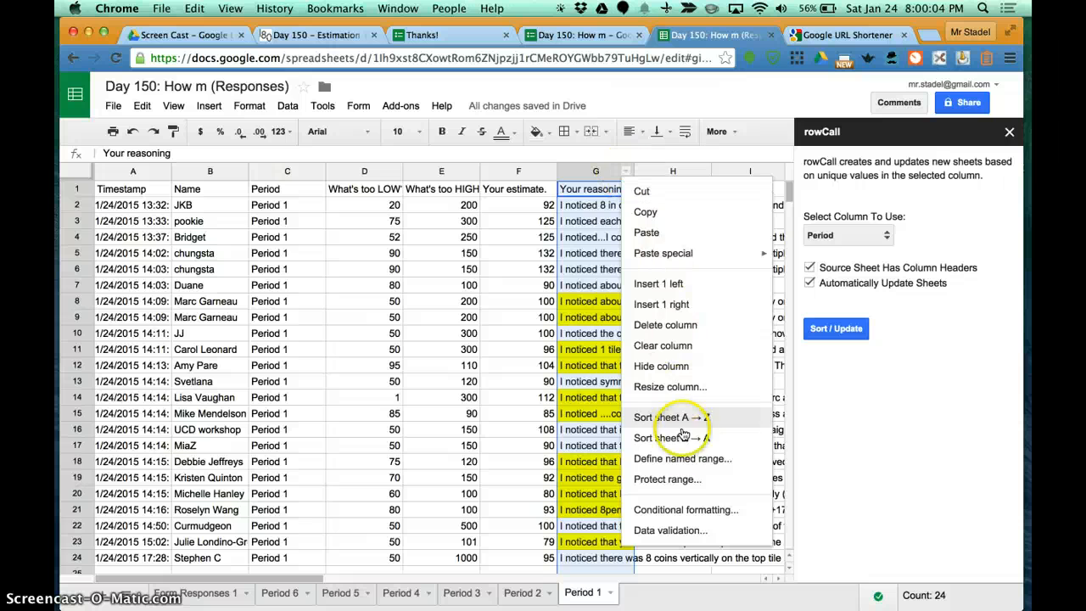
{"action": "left_click", "coordinate": [678, 509]}
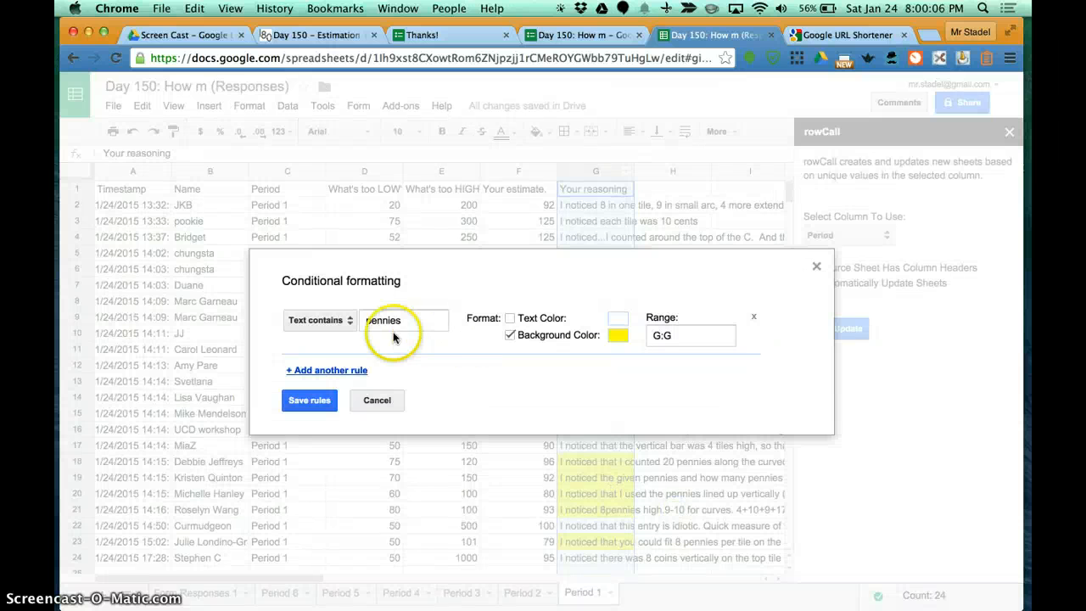
{"action": "left_click", "coordinate": [338, 370]}
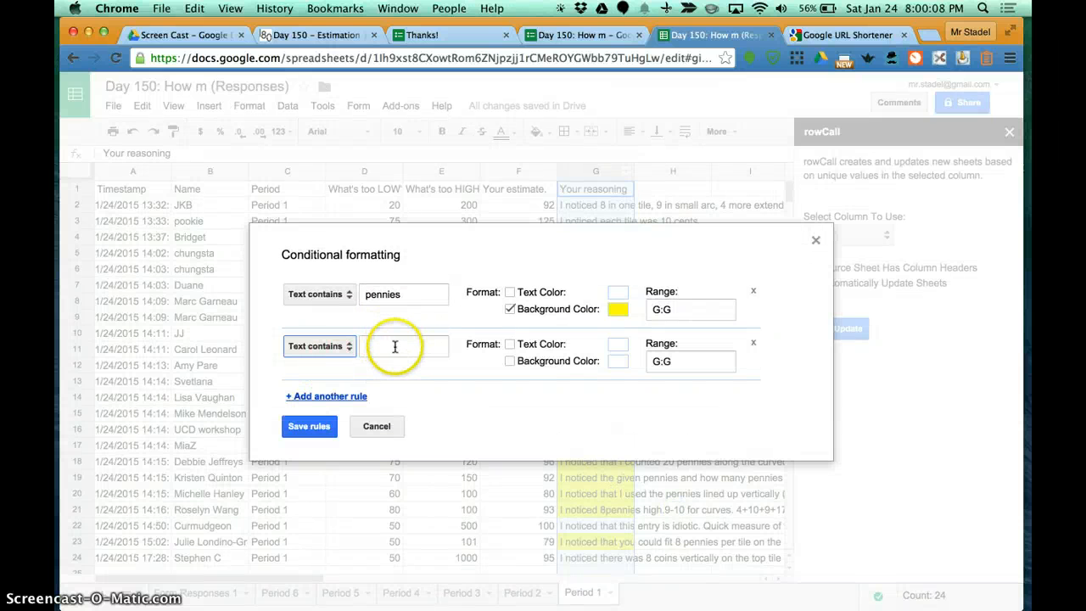
{"action": "left_click", "coordinate": [395, 349]}
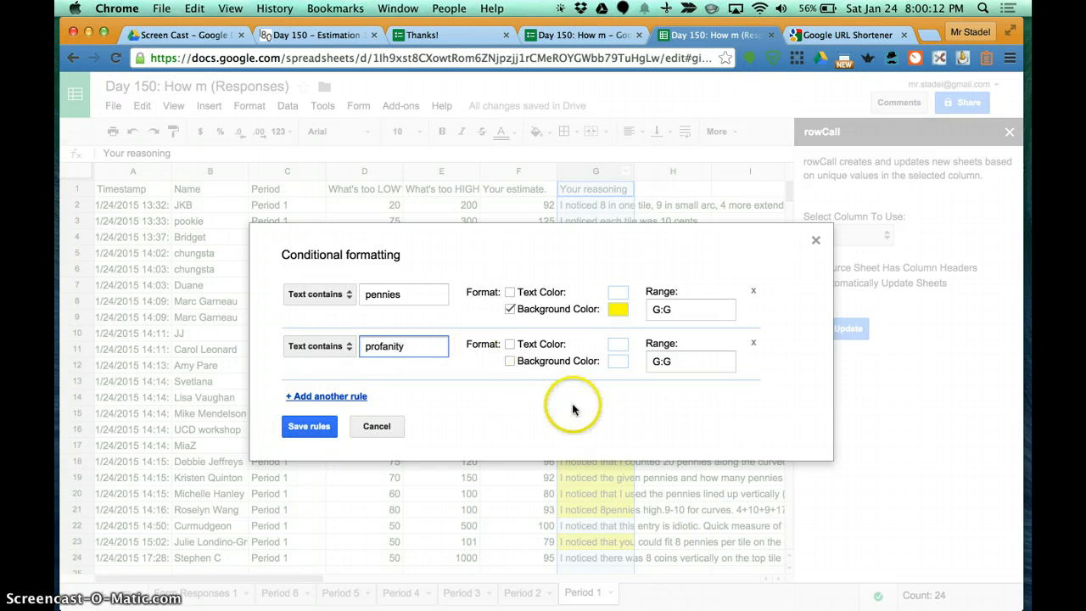
{"action": "left_click", "coordinate": [614, 365]}
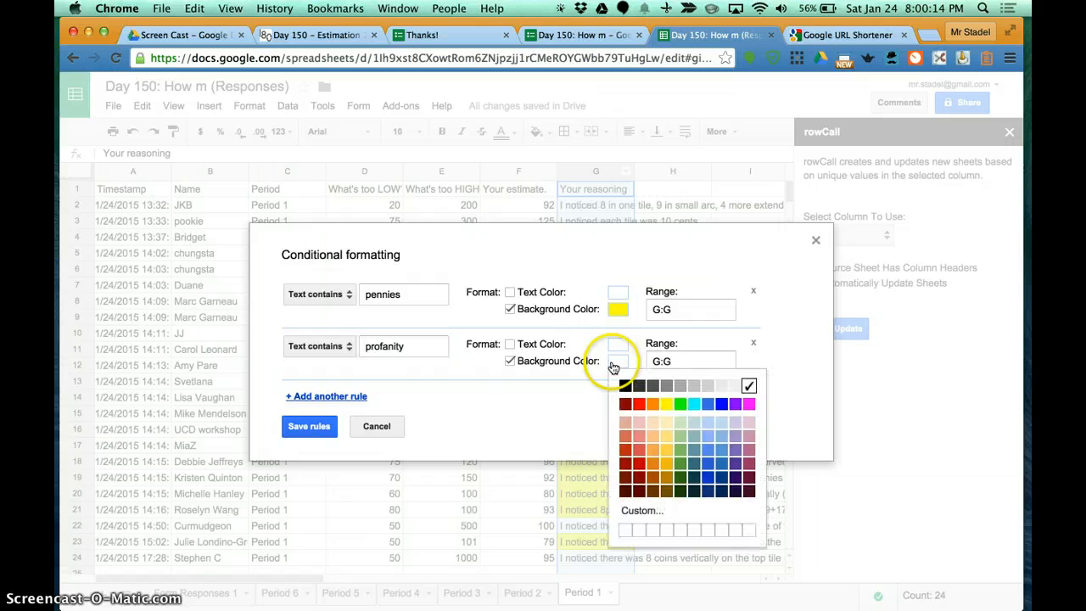
{"action": "left_click", "coordinate": [641, 396]}
{"action": "left_click", "coordinate": [293, 425]}
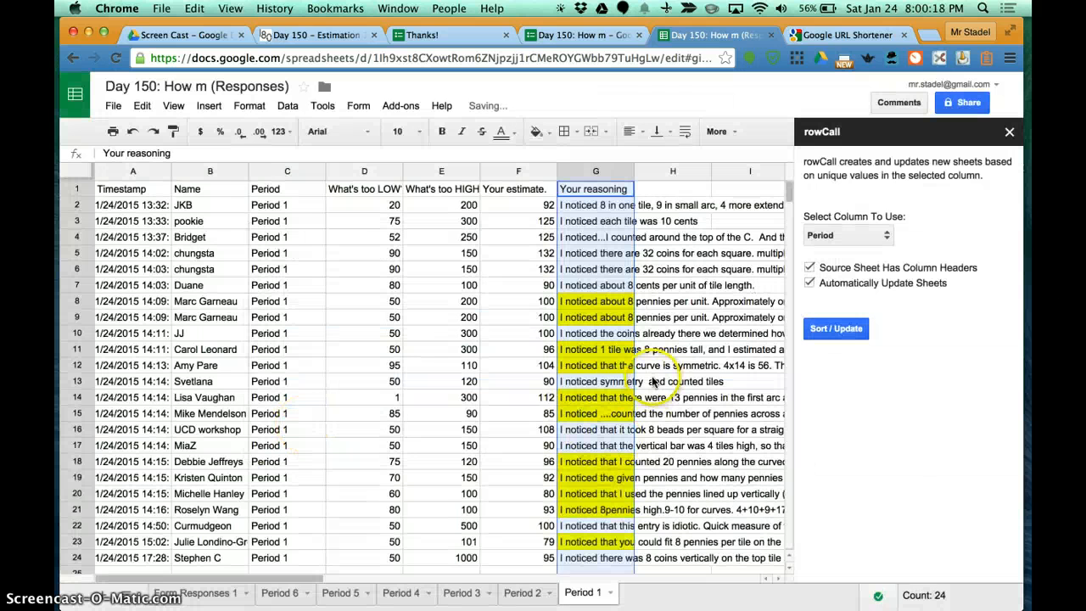
{"action": "scroll", "coordinate": [653, 383], "scroll_direction": "down", "scroll_amount": 3}
{"action": "scroll", "coordinate": [654, 383], "scroll_direction": "up", "scroll_amount": 3}
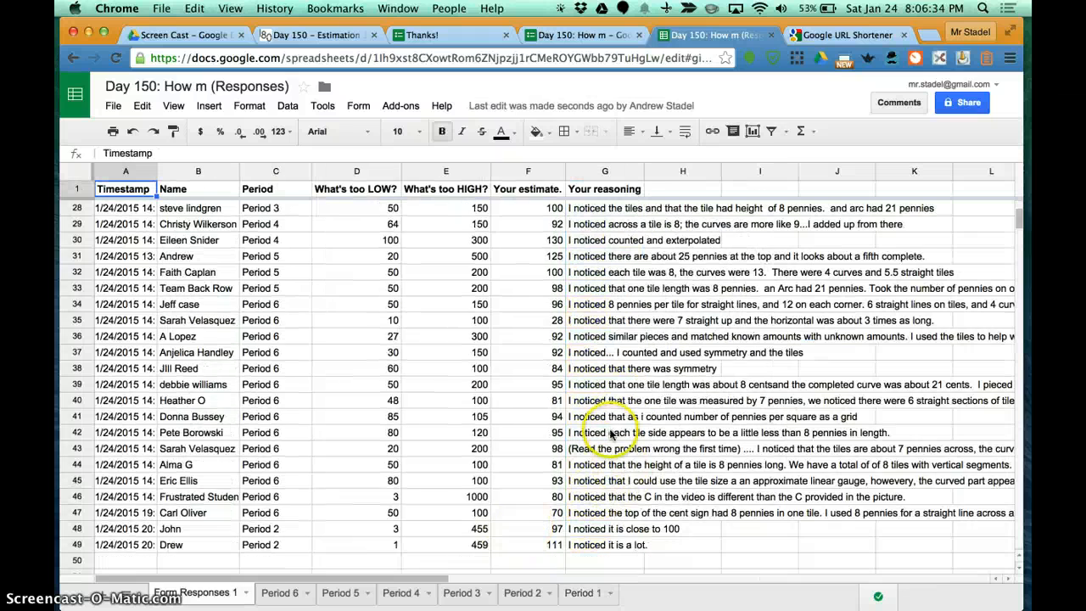
Step: Read through the students' responses in the Your reasoning column on Form Responses 1
{"action": "scroll", "coordinate": [611, 433], "scroll_direction": "up", "scroll_amount": 5}
{"action": "scroll", "coordinate": [611, 433], "scroll_direction": "up", "scroll_amount": 4}
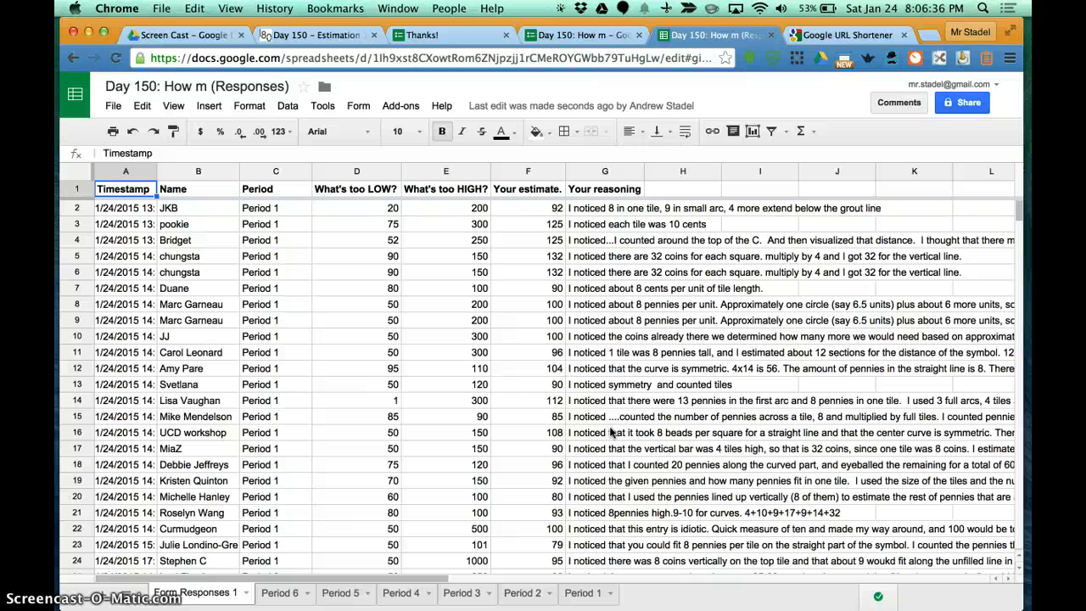
{"action": "left_click", "coordinate": [643, 319]}
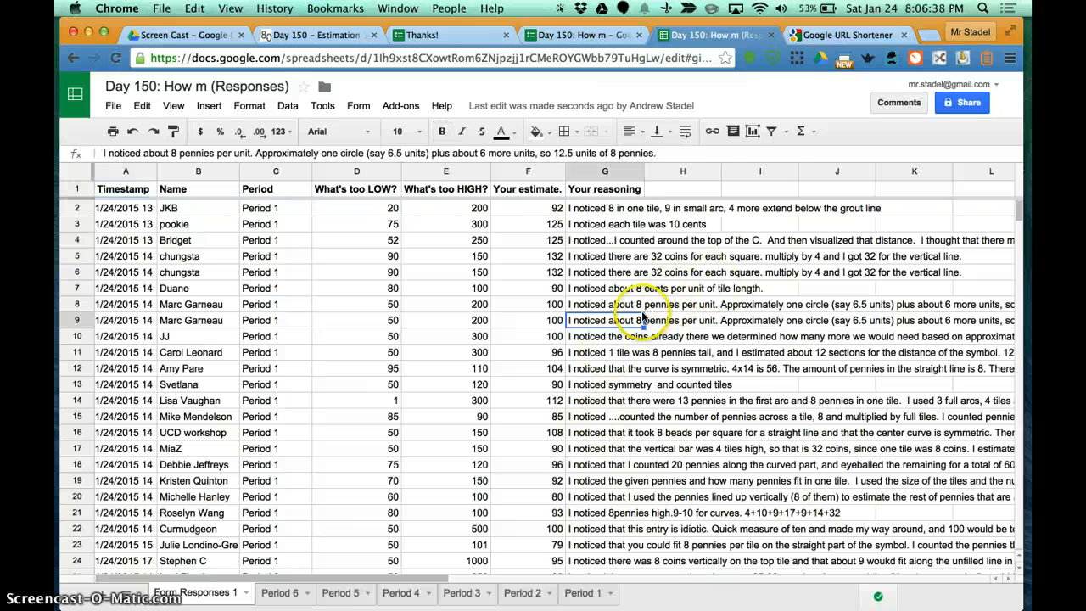
{"action": "key", "text": "Down"}
{"action": "key", "text": "Down"}
{"action": "key", "text": "Down"}
{"action": "key", "text": "Down"}
{"action": "key", "text": "Down"}
{"action": "key", "text": "Down"}
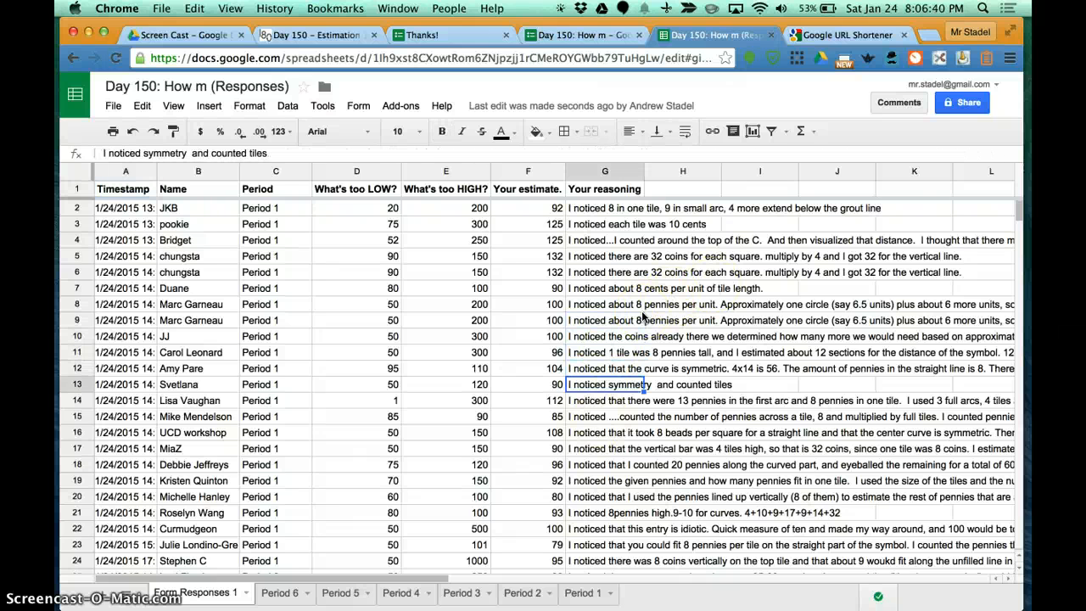
{"action": "key", "text": "Down"}
{"action": "key", "text": "Down"}
{"action": "key", "text": "Down"}
{"action": "key", "text": "Down"}
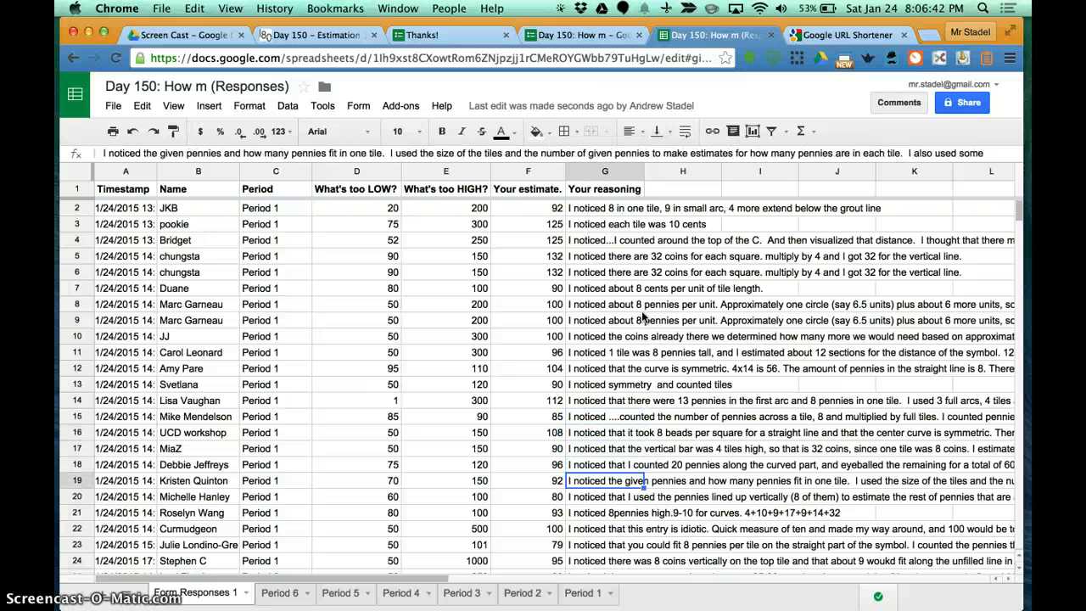
{"action": "key", "text": "Up"}
{"action": "key", "text": "Up"}
{"action": "key", "text": "Up"}
Step: Search the add-on store for "save" and add the Save As Doc add-on
{"action": "left_click", "coordinate": [404, 108]}
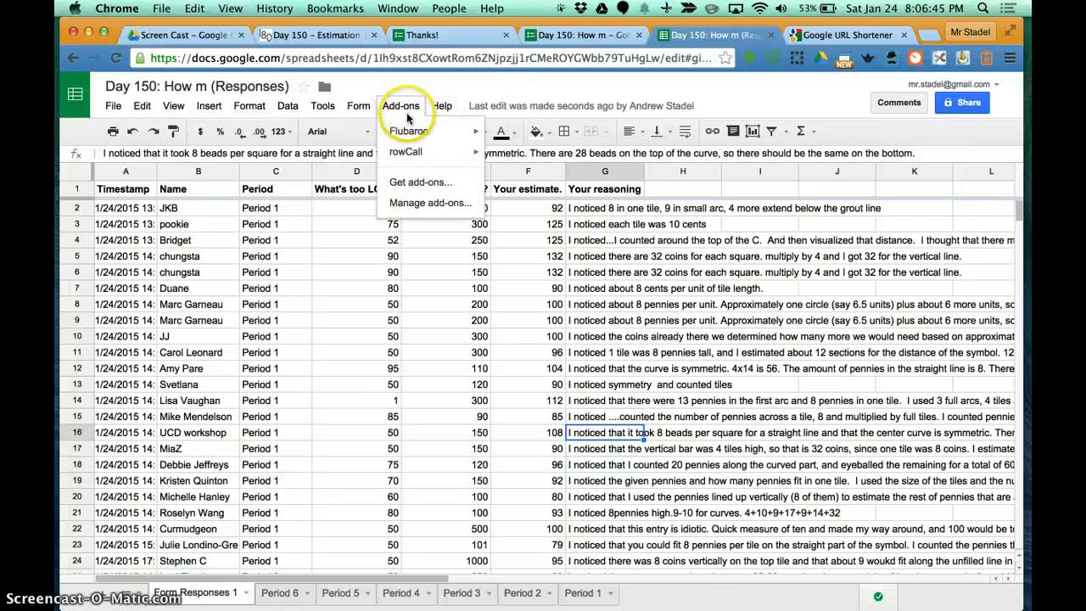
{"action": "left_click", "coordinate": [434, 183]}
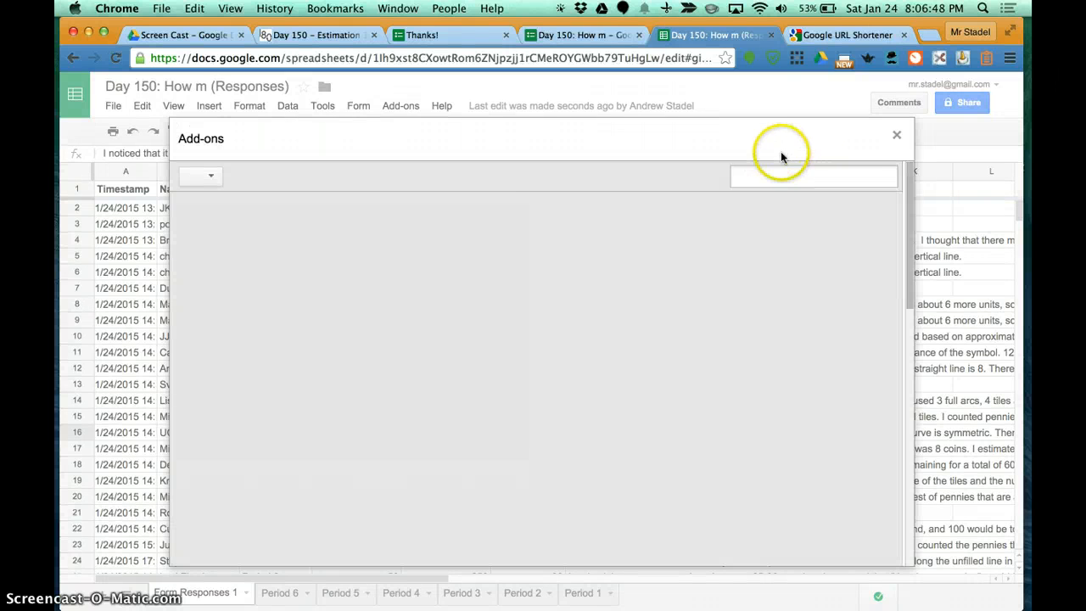
{"action": "type", "text": "save"}
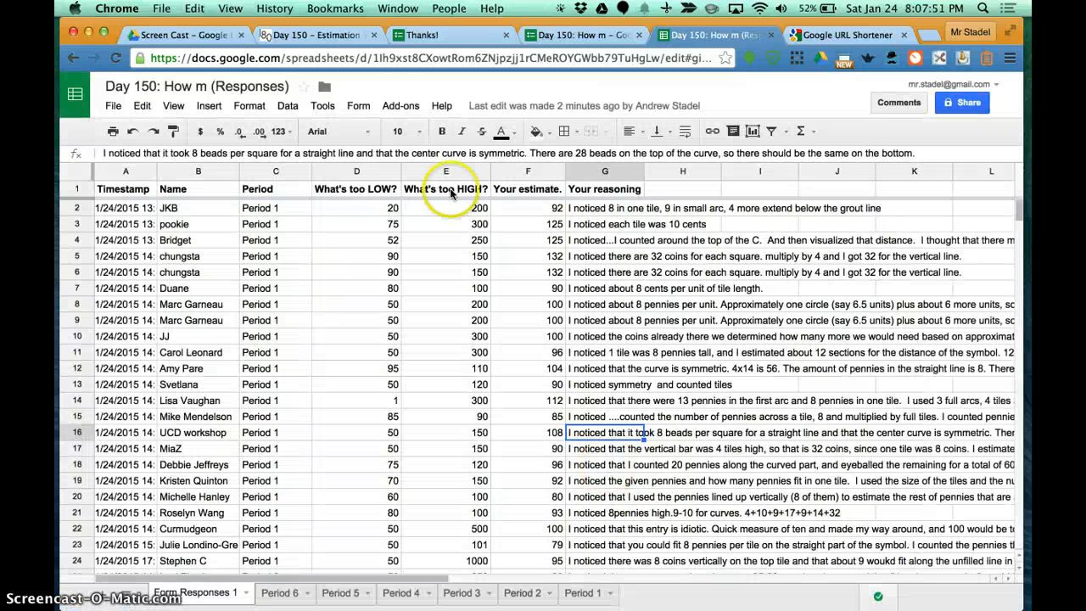
{"action": "left_click", "coordinate": [400, 106]}
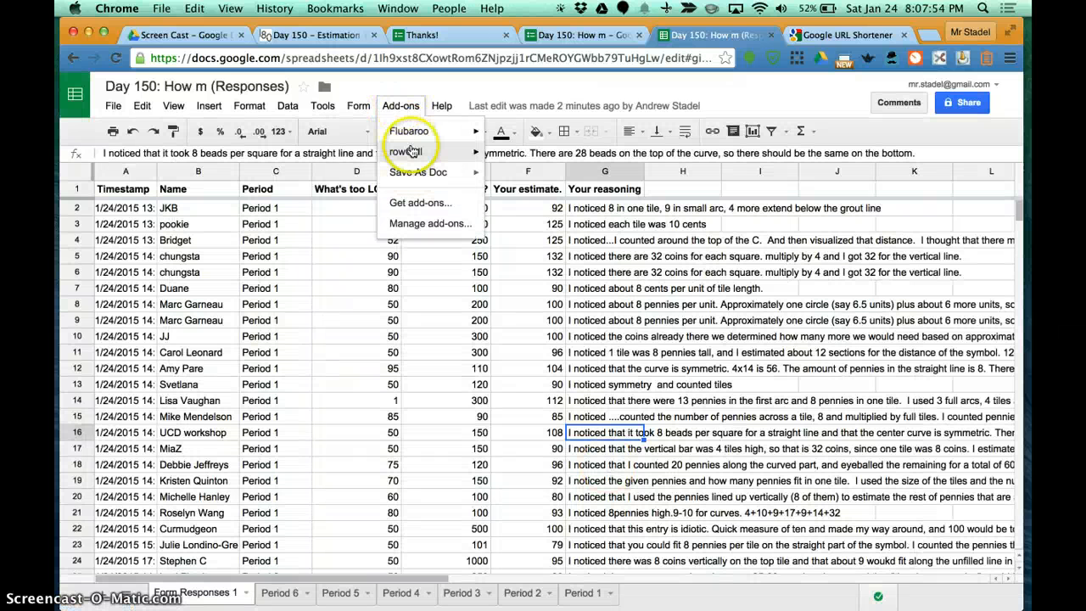
{"action": "left_click", "coordinate": [407, 105]}
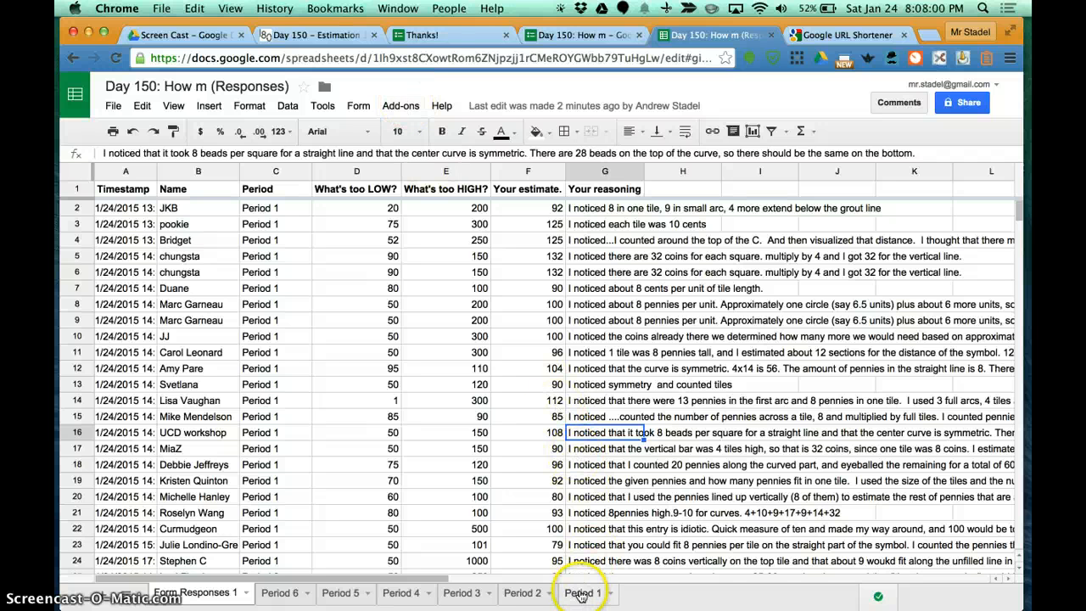
Step: Delete rows 2 to 5 with the student responses from the Period 2 sheet
{"action": "left_click", "coordinate": [522, 592]}
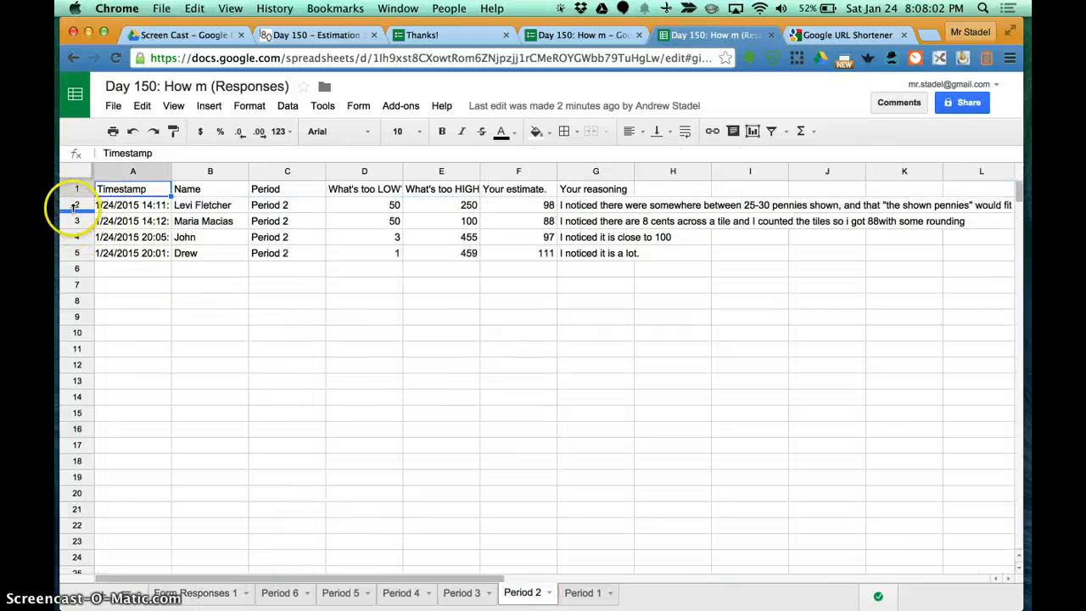
{"action": "left_click_drag", "start_coordinate": [75, 205], "coordinate": [81, 257]}
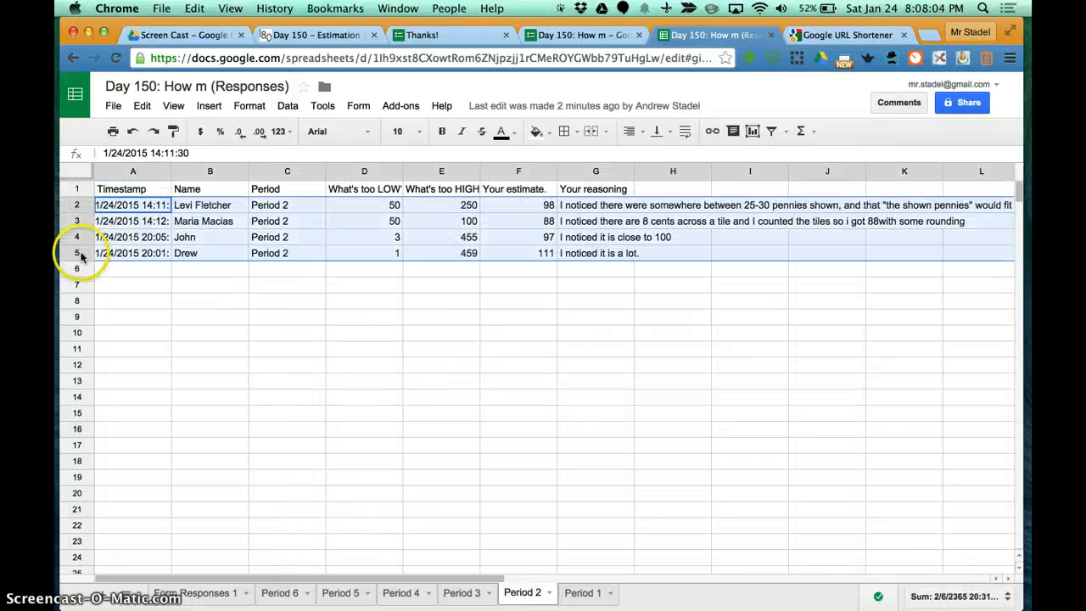
{"action": "right_click", "coordinate": [80, 255]}
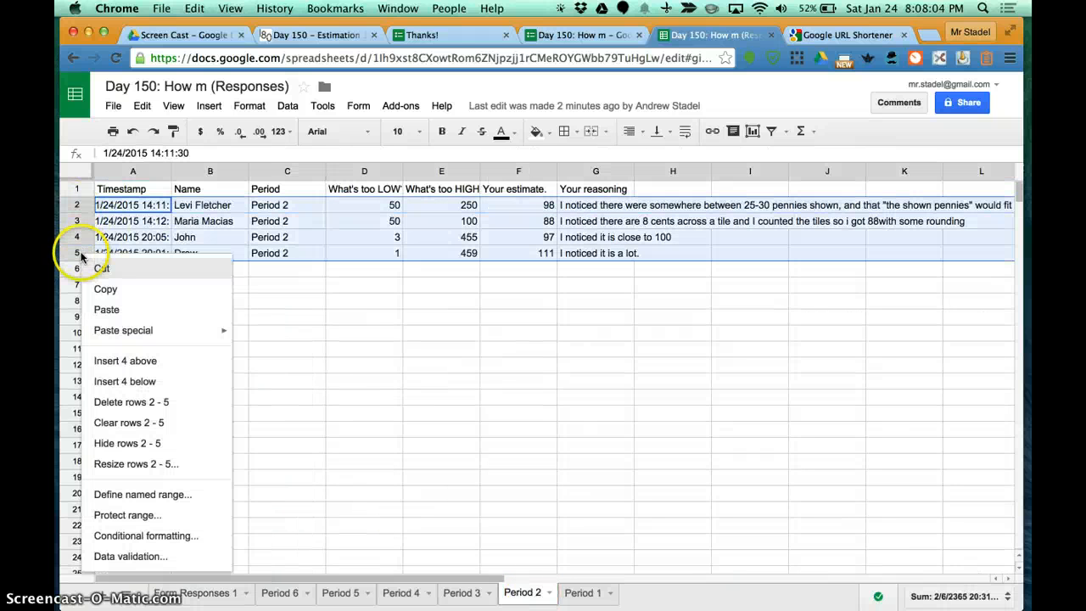
{"action": "left_click", "coordinate": [151, 411]}
{"action": "left_click", "coordinate": [400, 412]}
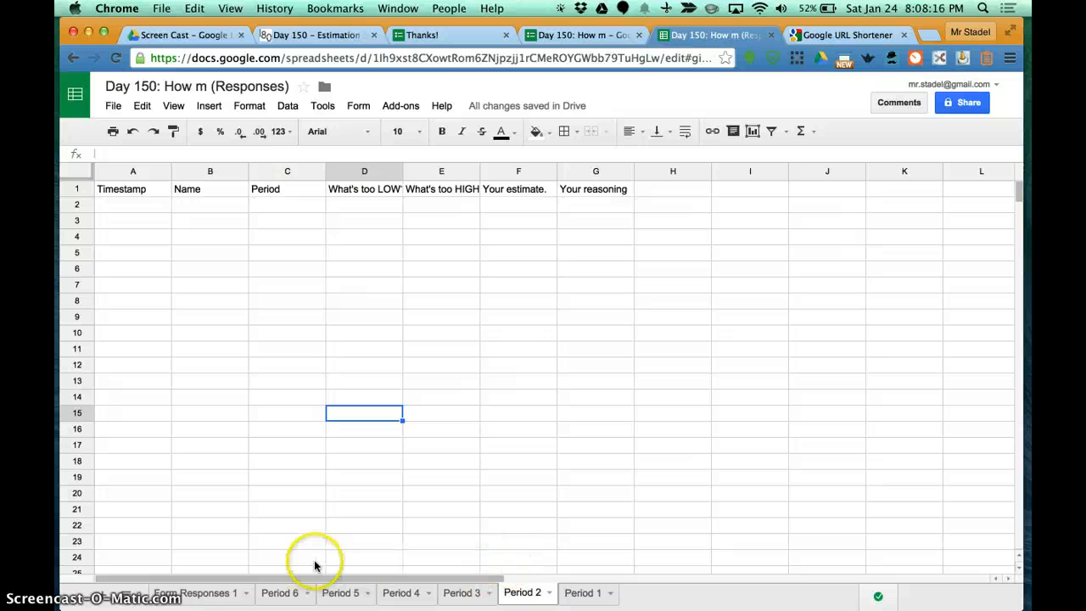
Step: Delete the Period 2 sheet from the spreadsheet
{"action": "right_click", "coordinate": [521, 596]}
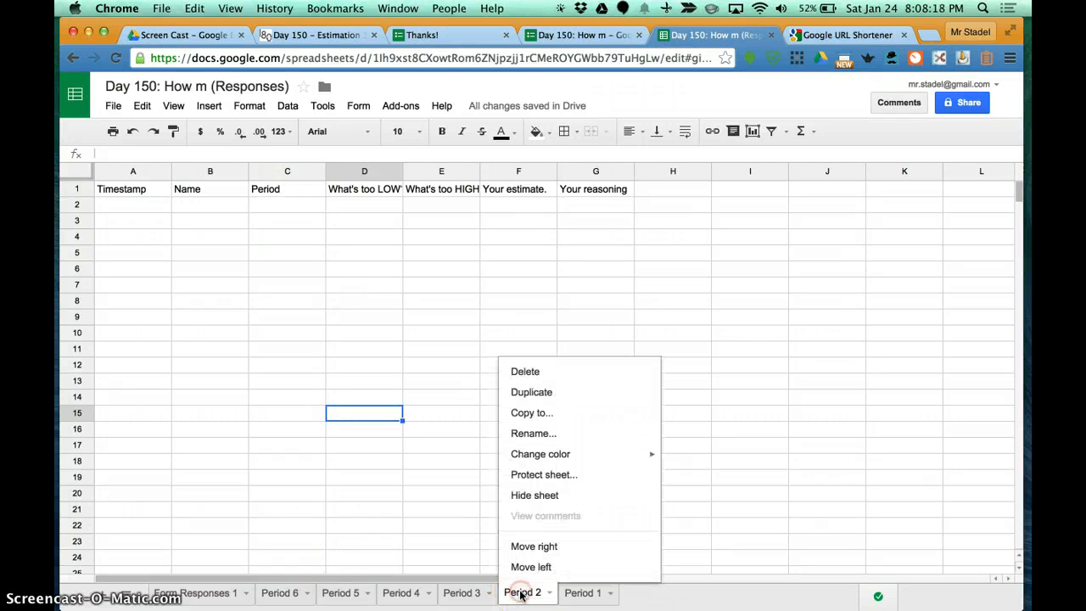
{"action": "left_click", "coordinate": [531, 371]}
{"action": "left_click", "coordinate": [373, 370]}
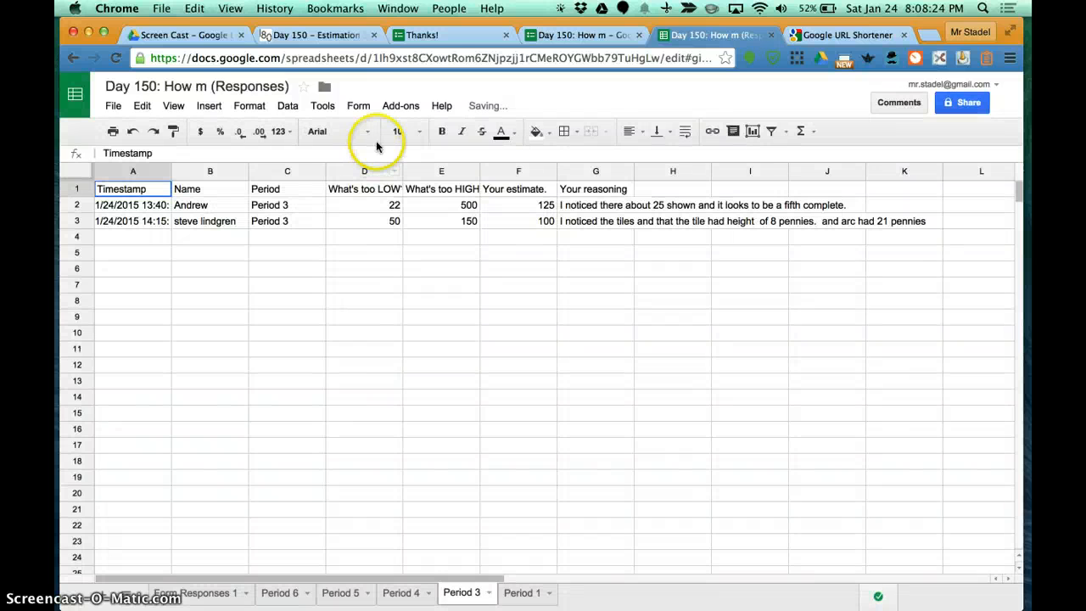
{"action": "left_click", "coordinate": [400, 105]}
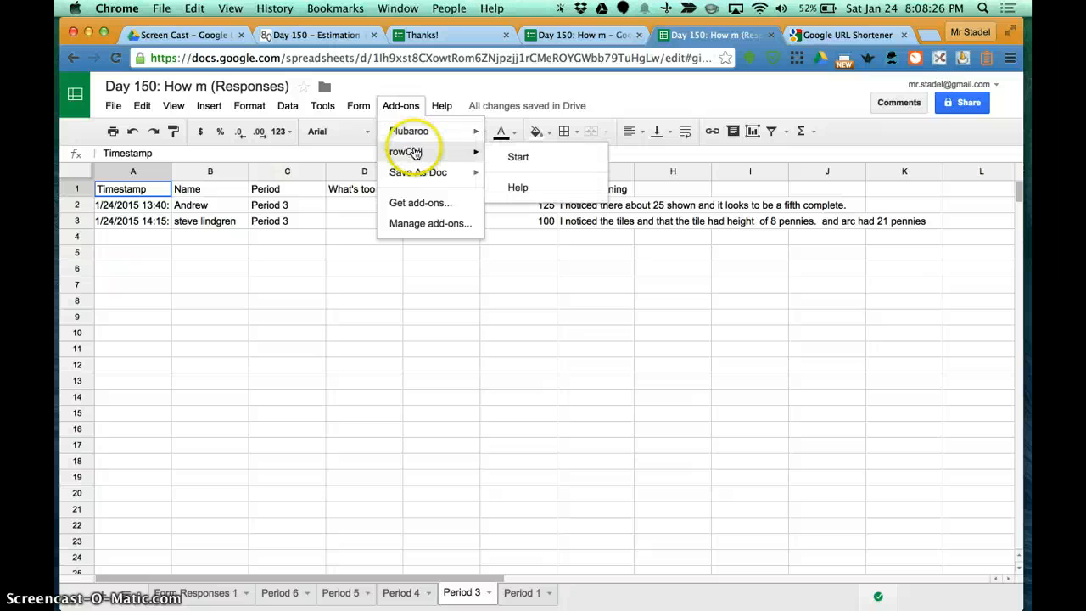
{"action": "left_click", "coordinate": [404, 106]}
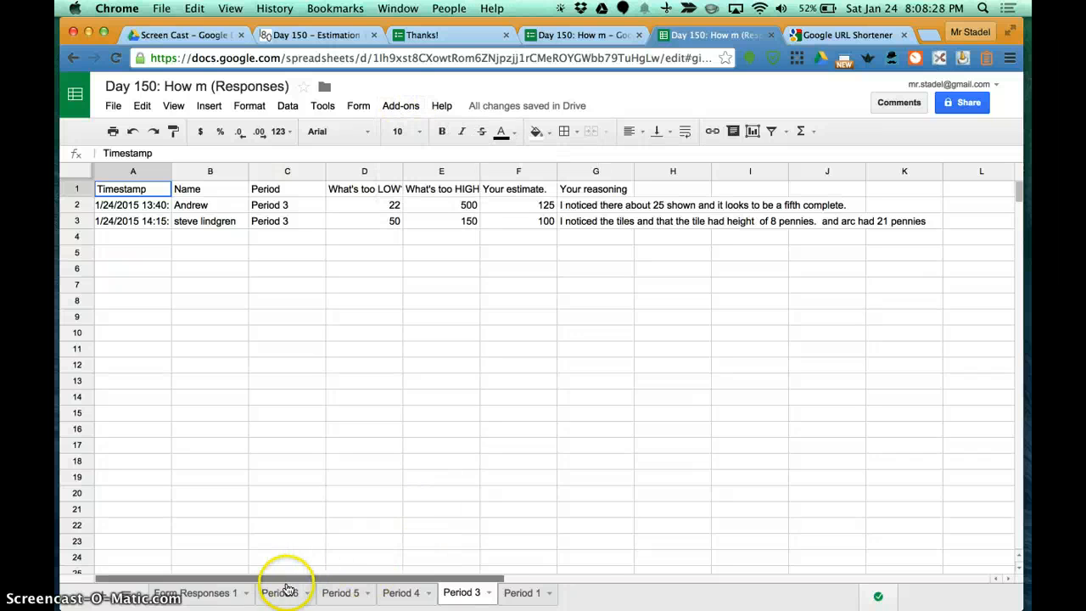
Step: Delete rows 2 to 49 with all the student responses from the Form Responses 1 sheet, keeping the header row
{"action": "left_click", "coordinate": [213, 593]}
{"action": "left_click", "coordinate": [78, 208]}
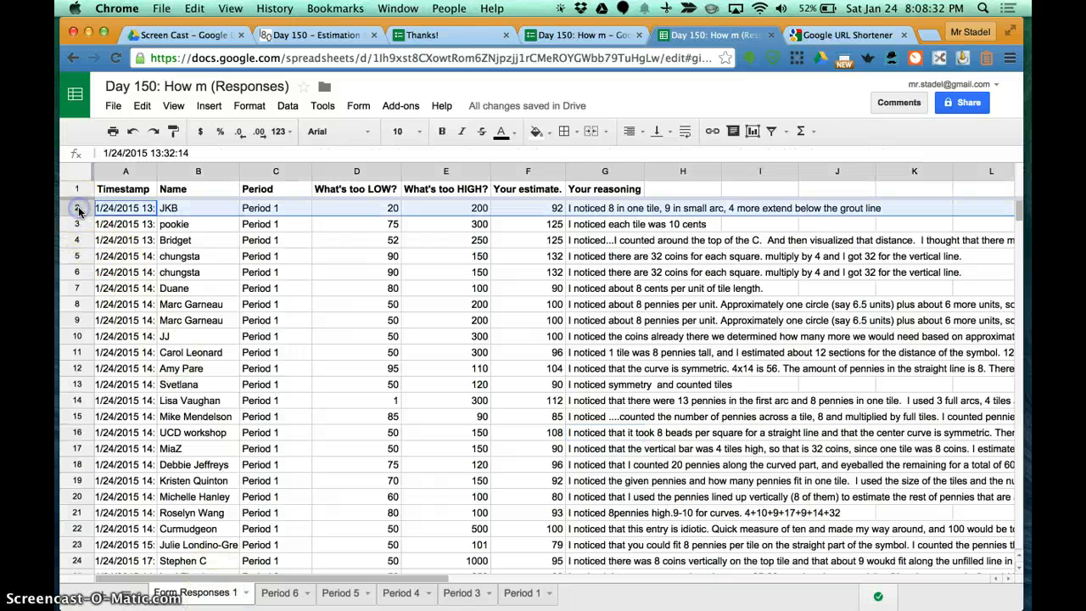
{"action": "scroll", "coordinate": [127, 356], "scroll_direction": "down", "scroll_amount": 15}
{"action": "scroll", "coordinate": [169, 360], "scroll_direction": "up", "scroll_amount": 8}
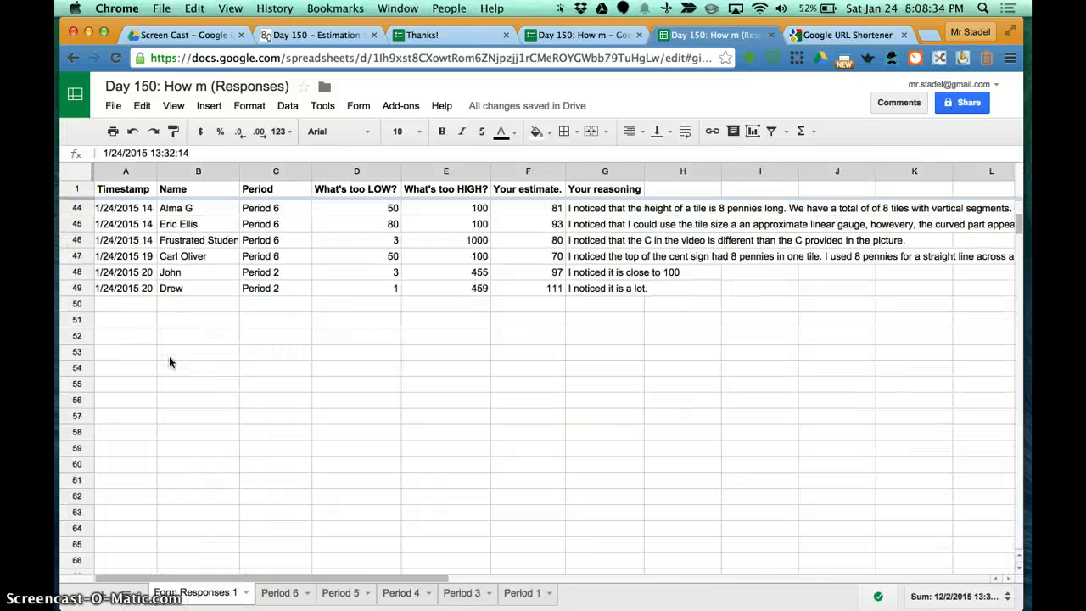
{"action": "scroll", "coordinate": [169, 362], "scroll_direction": "up", "scroll_amount": 1}
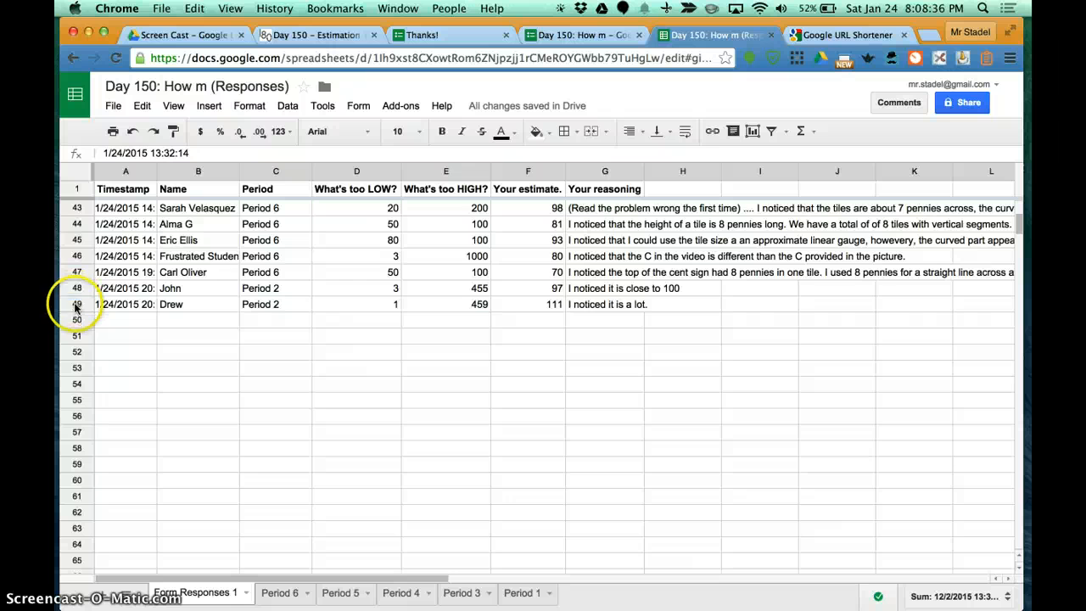
{"action": "left_click", "coordinate": [75, 305], "text": "shift"}
{"action": "right_click", "coordinate": [76, 307]}
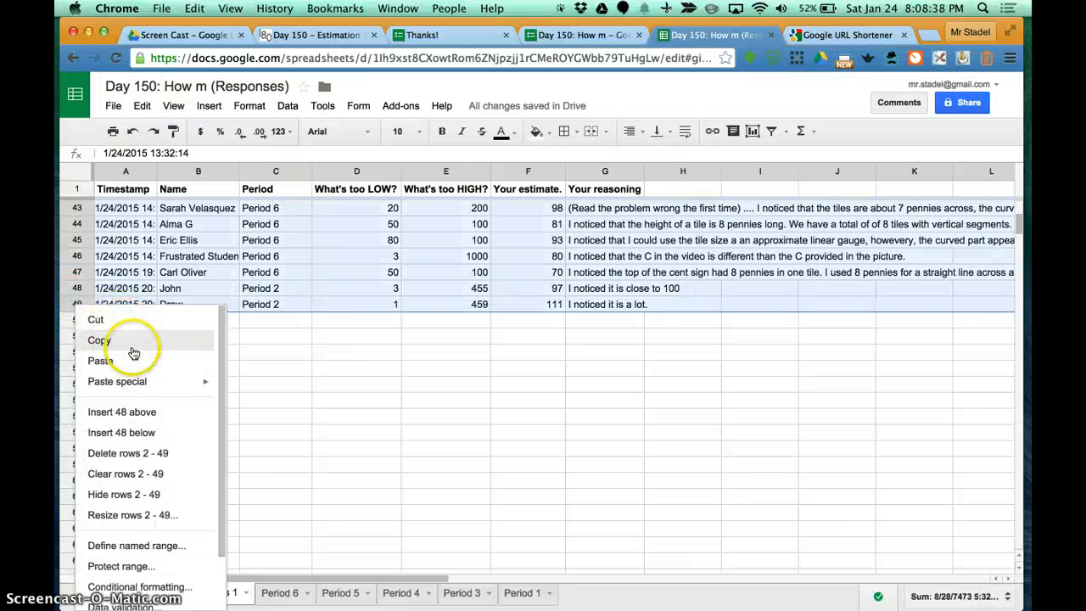
{"action": "left_click", "coordinate": [163, 455]}
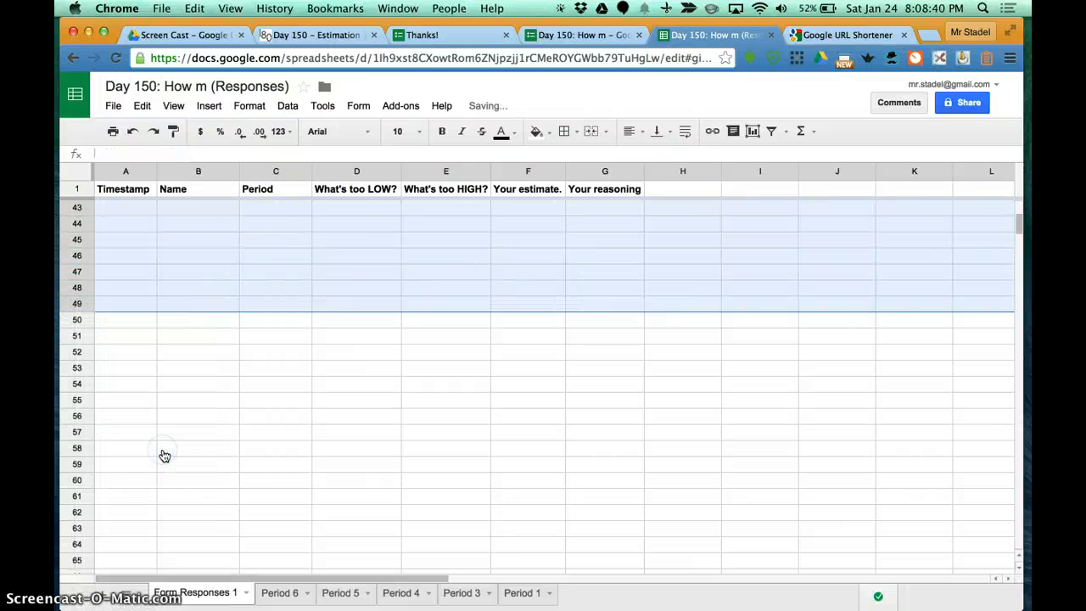